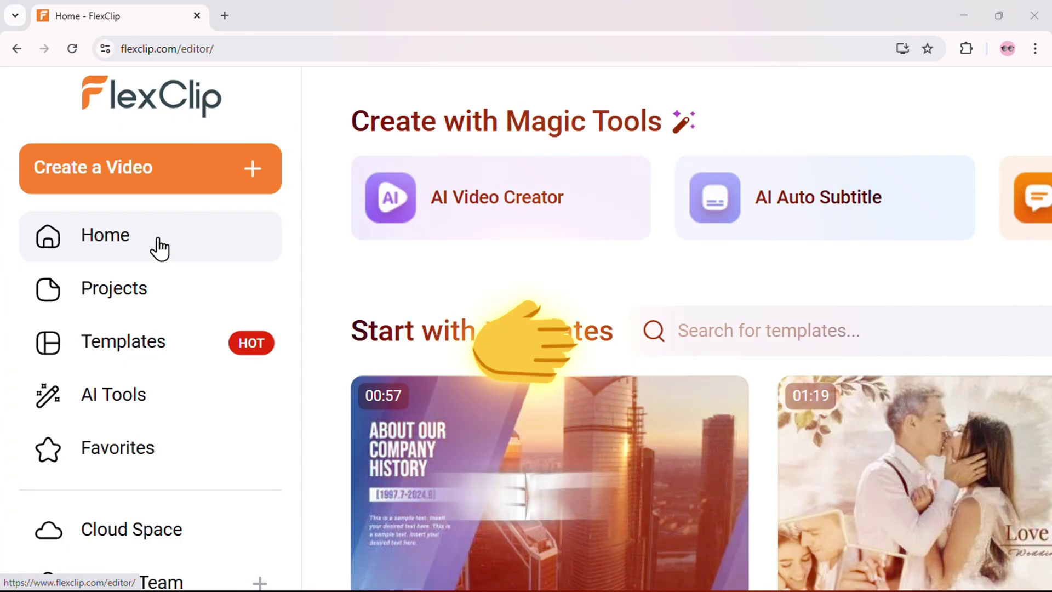
Visit the empty Projects page, then browse the Personal, Business & Services, Social Media and Community template categories.
{"action": "left_click", "coordinate": [148, 296]}
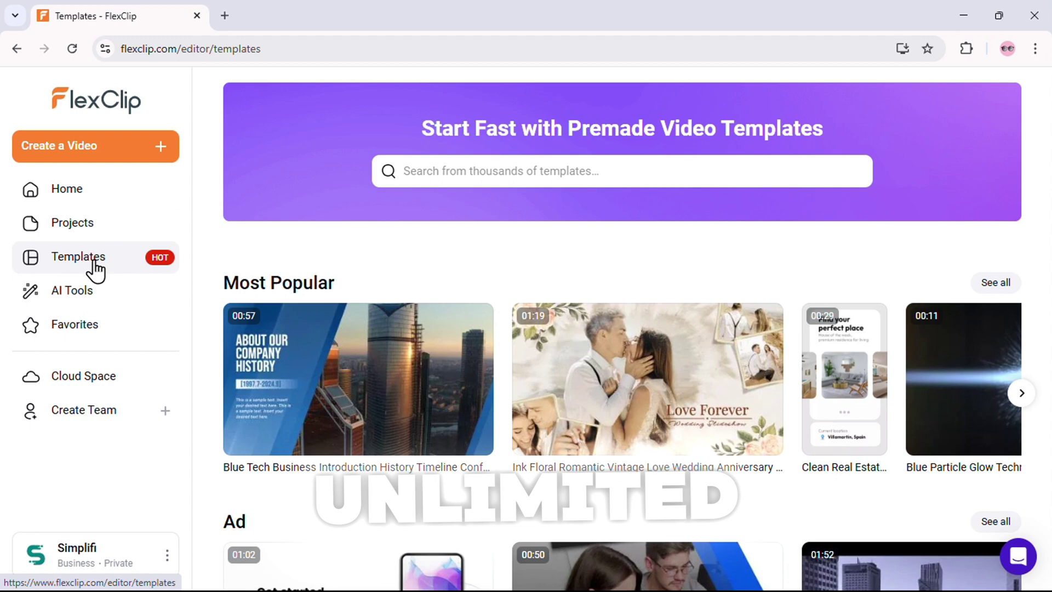
{"action": "left_click", "coordinate": [265, 252]}
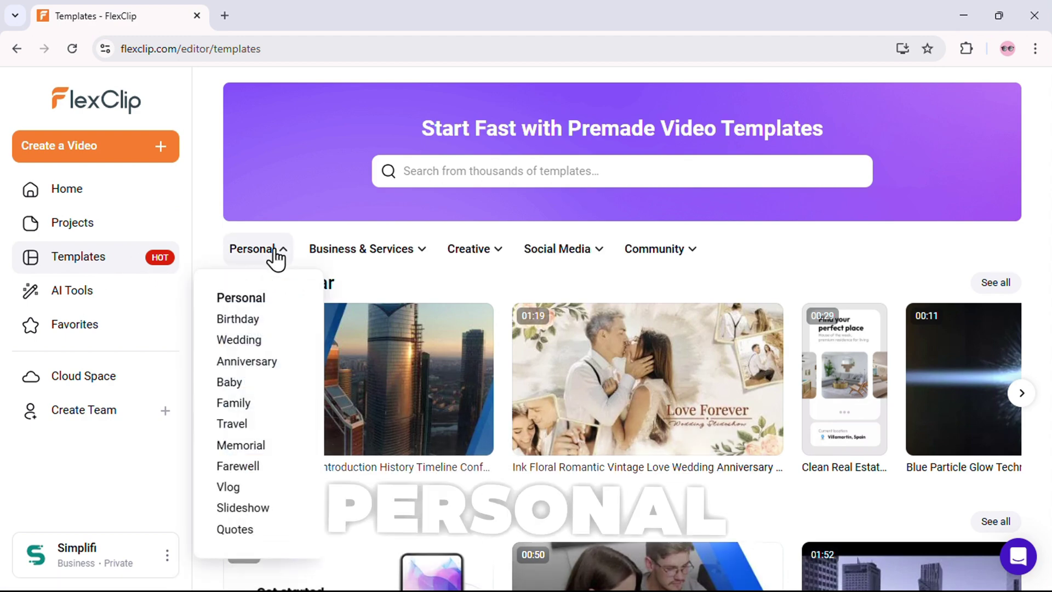
{"action": "left_click", "coordinate": [350, 254]}
{"action": "left_click", "coordinate": [561, 251]}
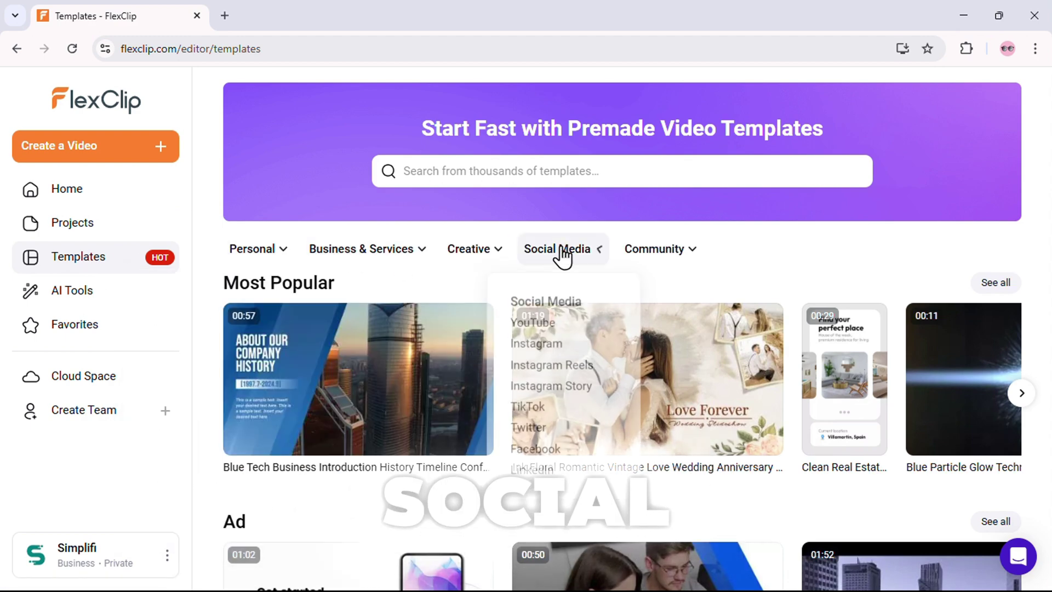
{"action": "left_click", "coordinate": [654, 253]}
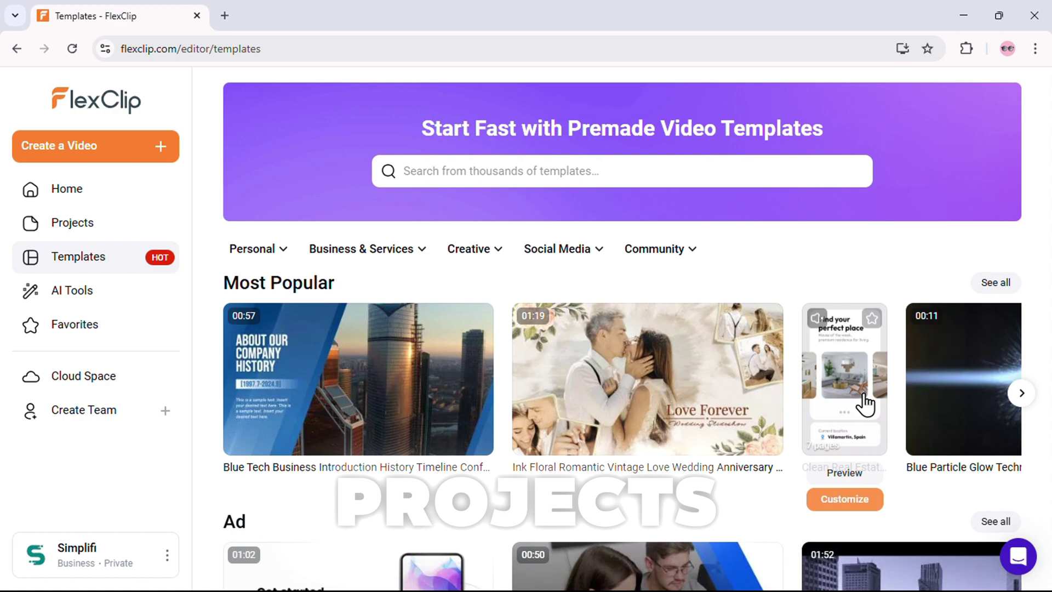
{"action": "scroll", "coordinate": [865, 404], "scroll_direction": "down", "scroll_amount": 8}
{"action": "scroll", "coordinate": [865, 404], "scroll_direction": "down", "scroll_amount": 10}
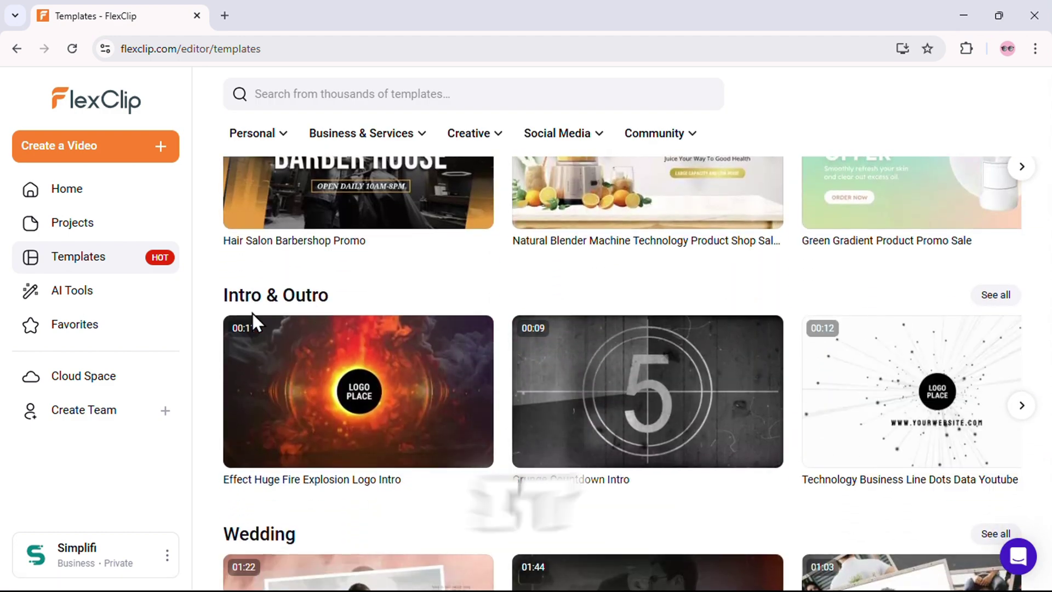
{"action": "left_click", "coordinate": [129, 289]}
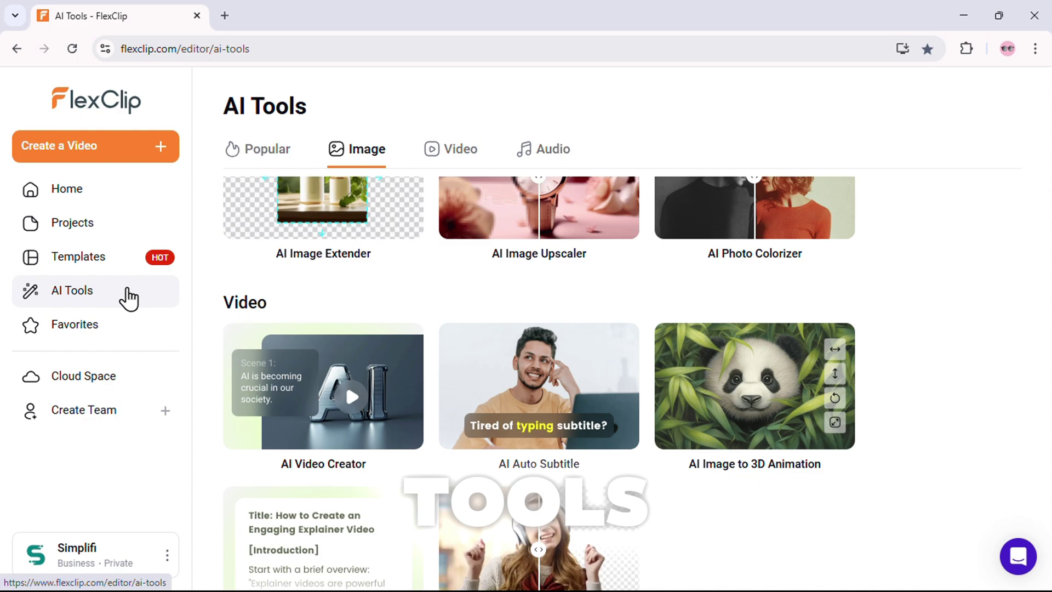
{"action": "scroll", "coordinate": [361, 296], "scroll_direction": "up", "scroll_amount": 10}
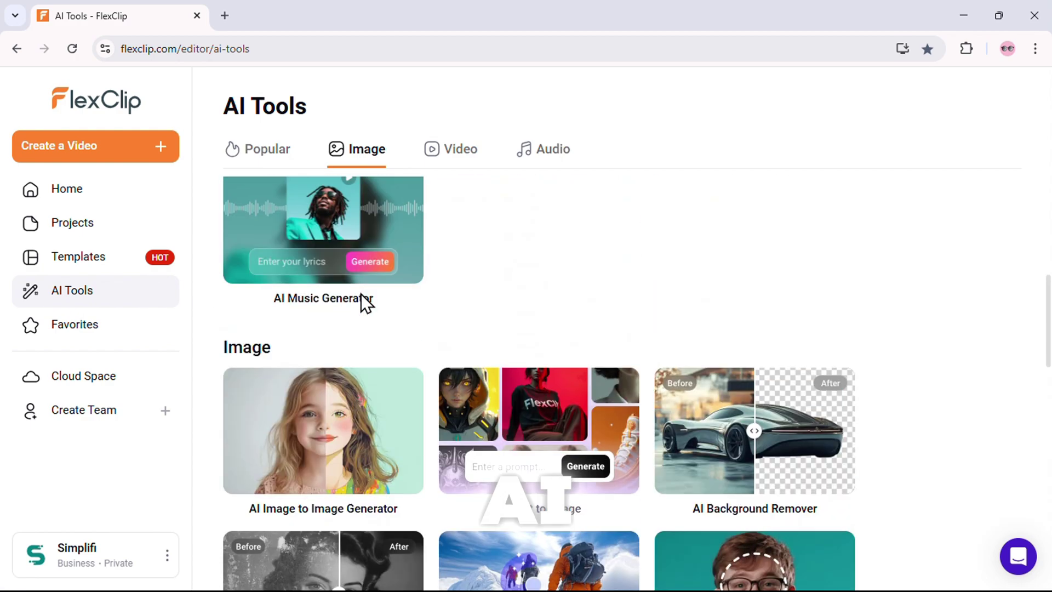
{"action": "scroll", "coordinate": [361, 296], "scroll_direction": "down", "scroll_amount": 5}
{"action": "scroll", "coordinate": [361, 296], "scroll_direction": "down", "scroll_amount": 8}
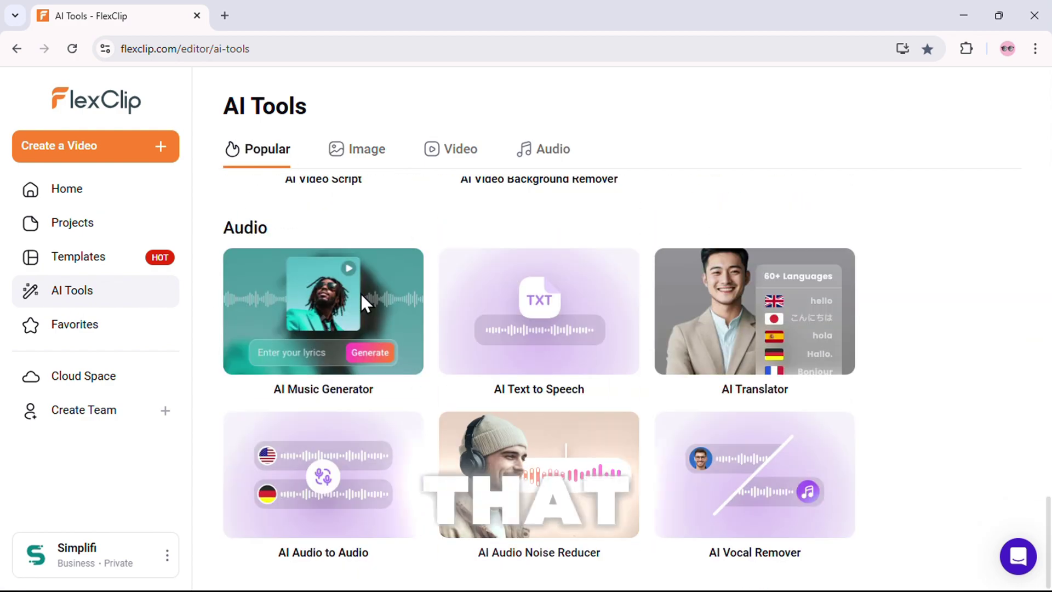
{"action": "scroll", "coordinate": [360, 296], "scroll_direction": "up", "scroll_amount": 5}
{"action": "scroll", "coordinate": [361, 300], "scroll_direction": "up", "scroll_amount": 10}
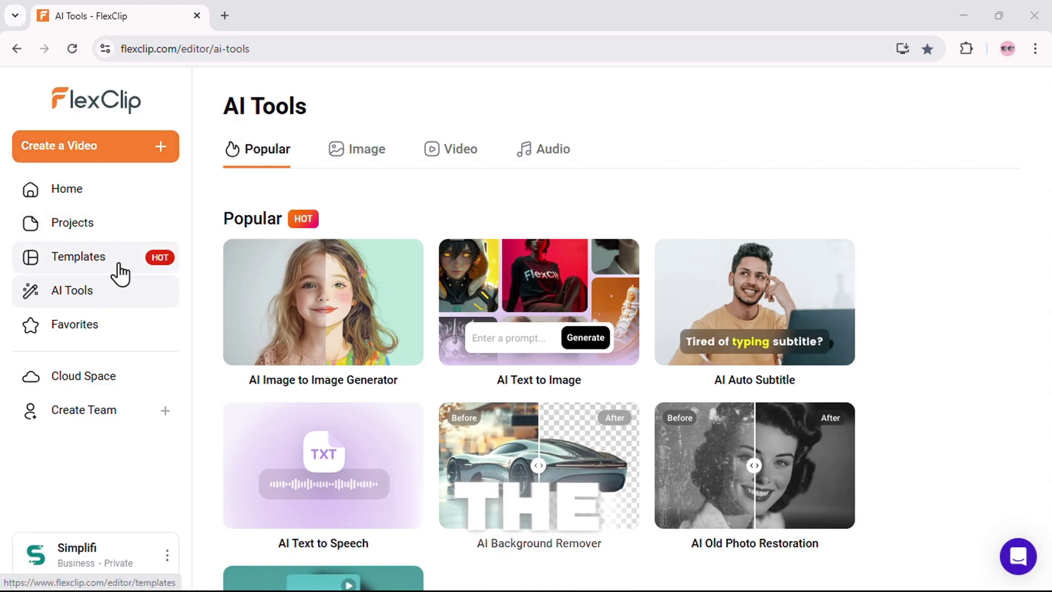
Filter templates to YouTube and customize the Technology Business Line Dots Data logo intro template.
{"action": "left_click", "coordinate": [120, 272]}
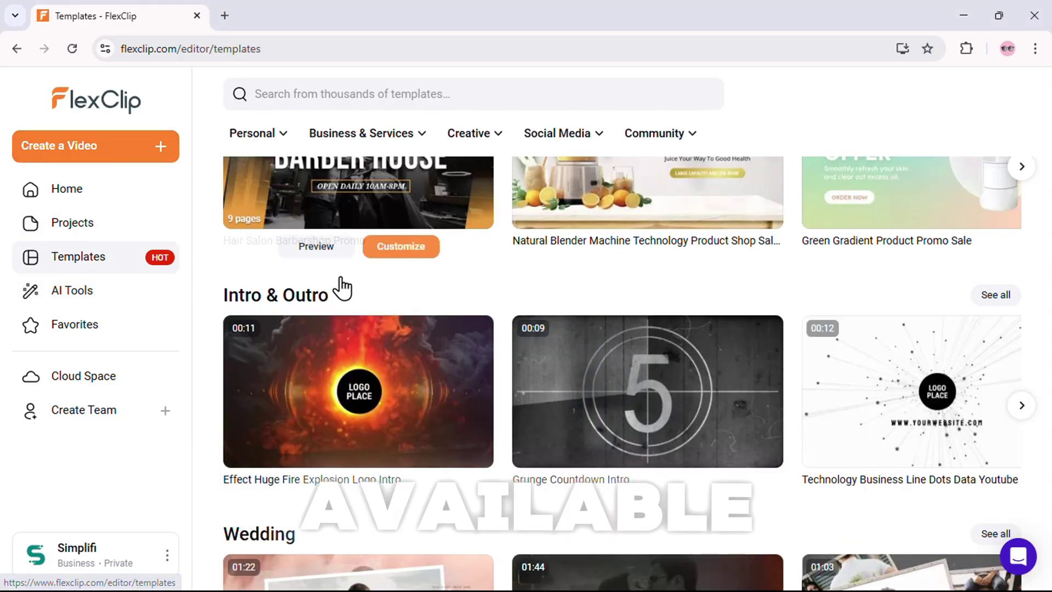
{"action": "scroll", "coordinate": [383, 280], "scroll_direction": "up", "scroll_amount": 15}
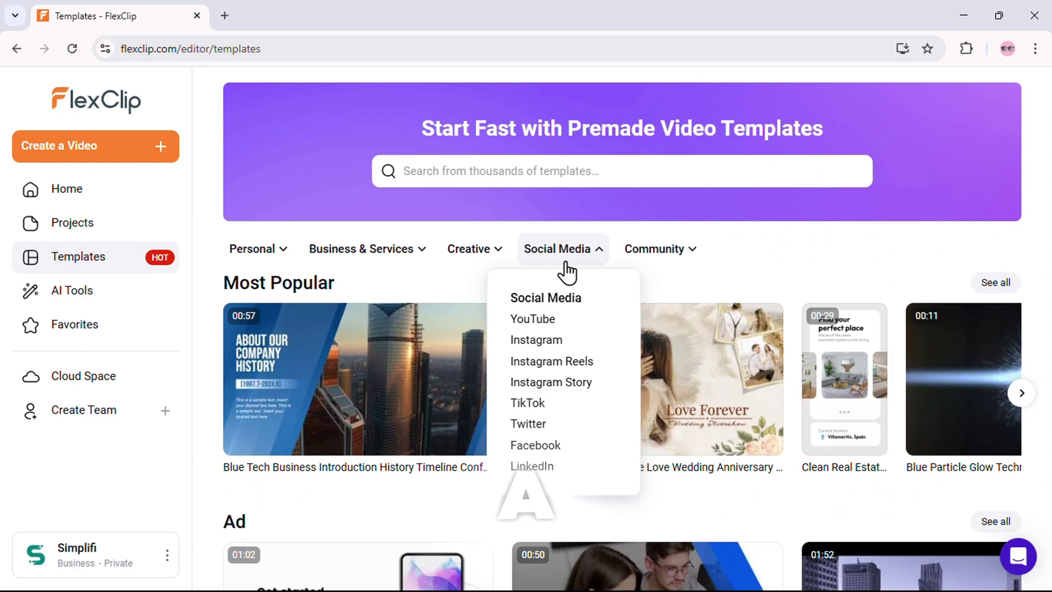
{"action": "left_click", "coordinate": [546, 323]}
{"action": "scroll", "coordinate": [547, 325], "scroll_direction": "down", "scroll_amount": 10}
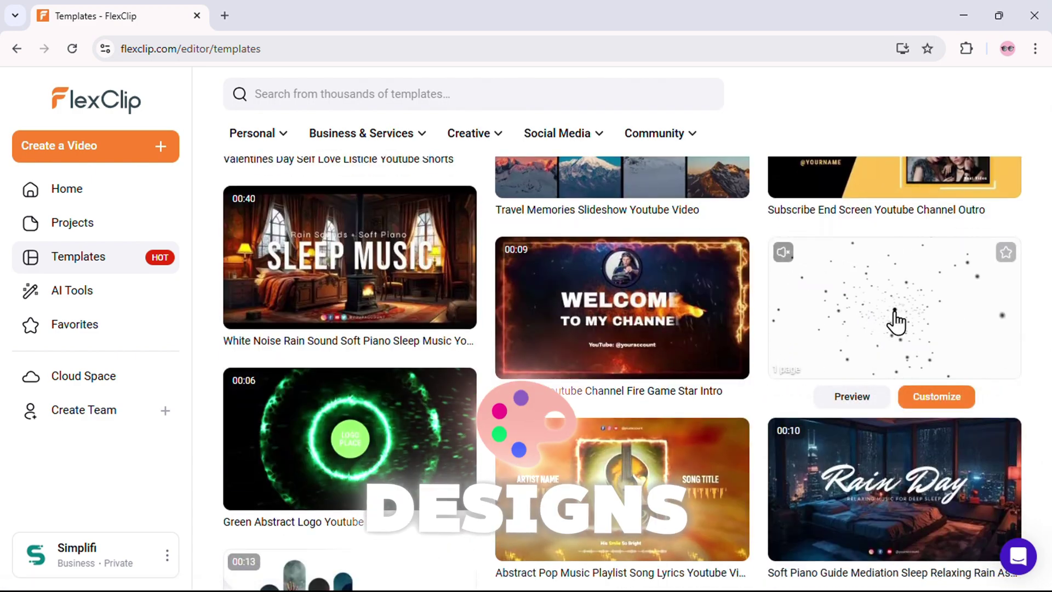
{"action": "left_click", "coordinate": [896, 324]}
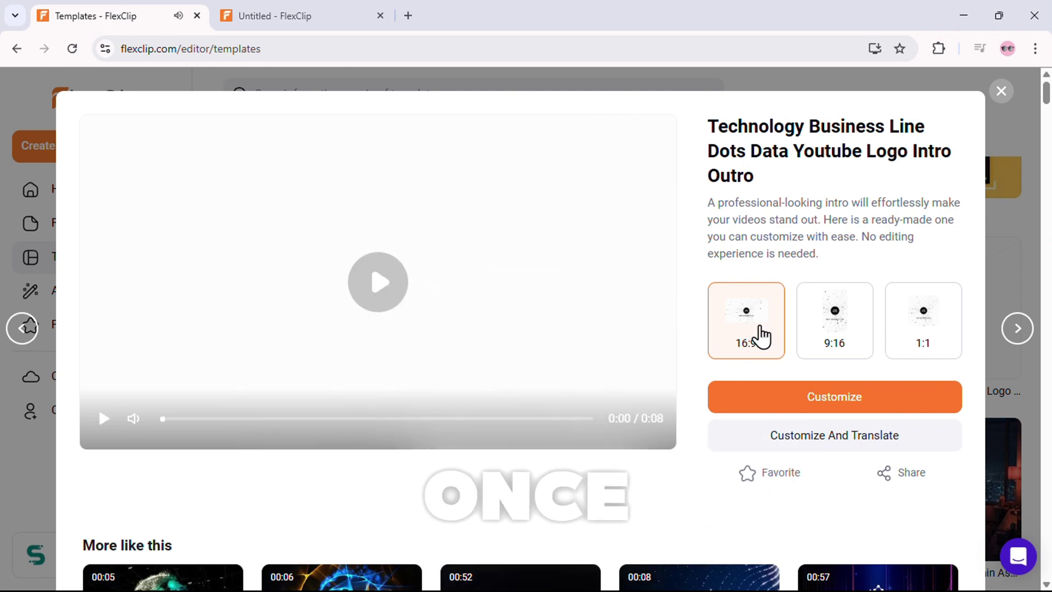
{"action": "left_click", "coordinate": [831, 398]}
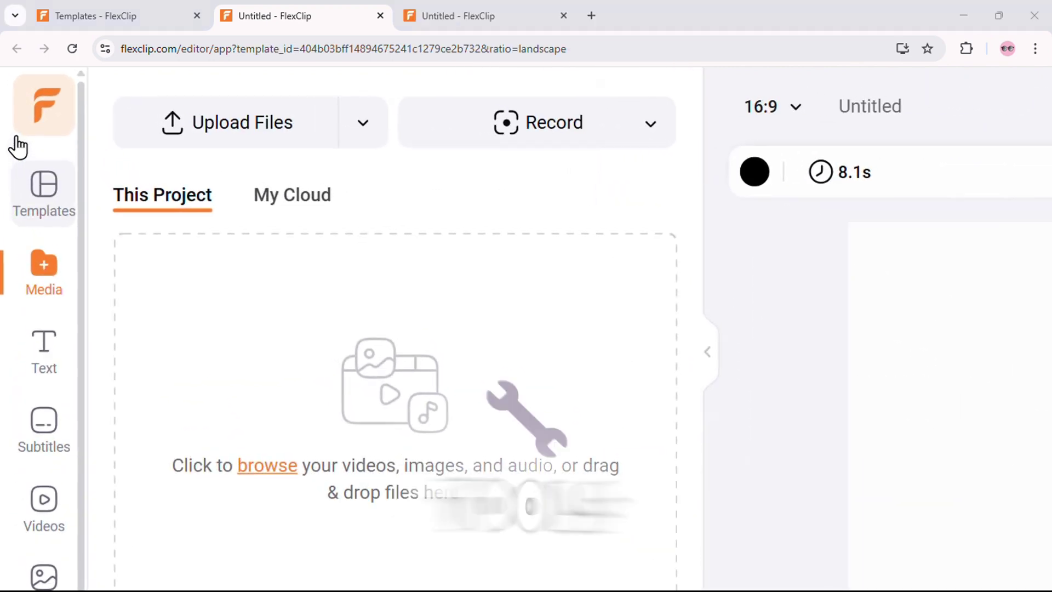
Look through the editor's Templates, Media, Text, Subtitles, Videos and Effects side panels.
{"action": "left_click", "coordinate": [44, 185]}
{"action": "left_click", "coordinate": [44, 266]}
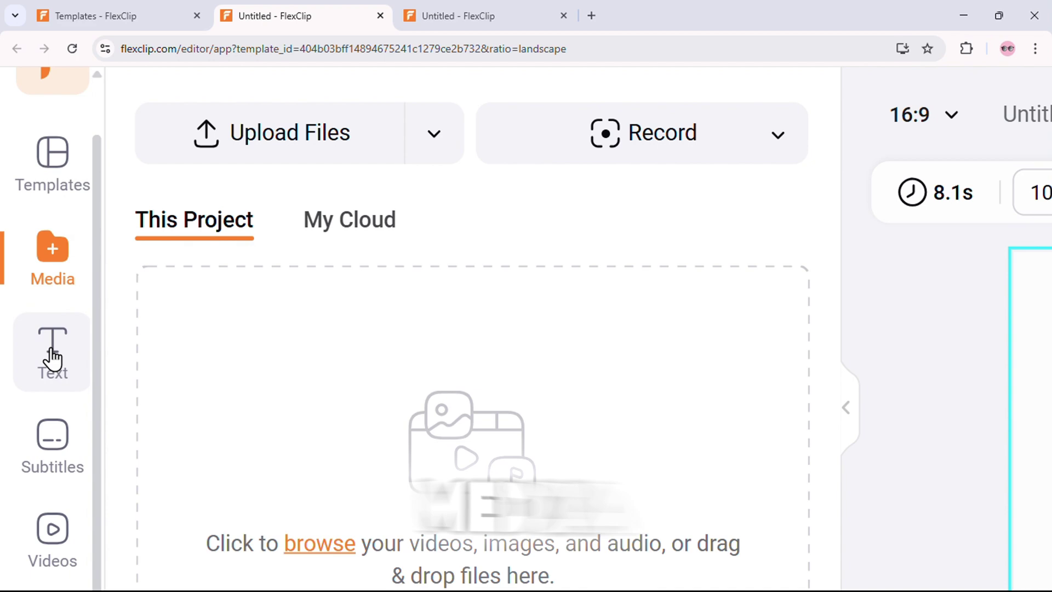
{"action": "left_click", "coordinate": [44, 345]}
{"action": "left_click", "coordinate": [52, 356]}
{"action": "left_click", "coordinate": [50, 455]}
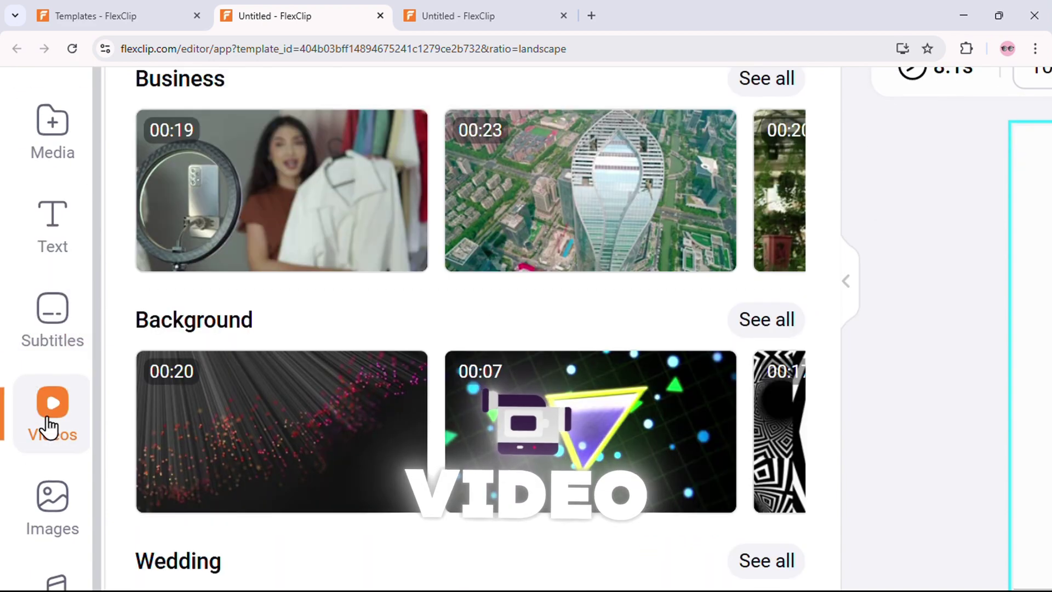
{"action": "left_click", "coordinate": [52, 559]}
Scroll through the editor's AI tools list, then return to the template library.
{"action": "left_click", "coordinate": [51, 545]}
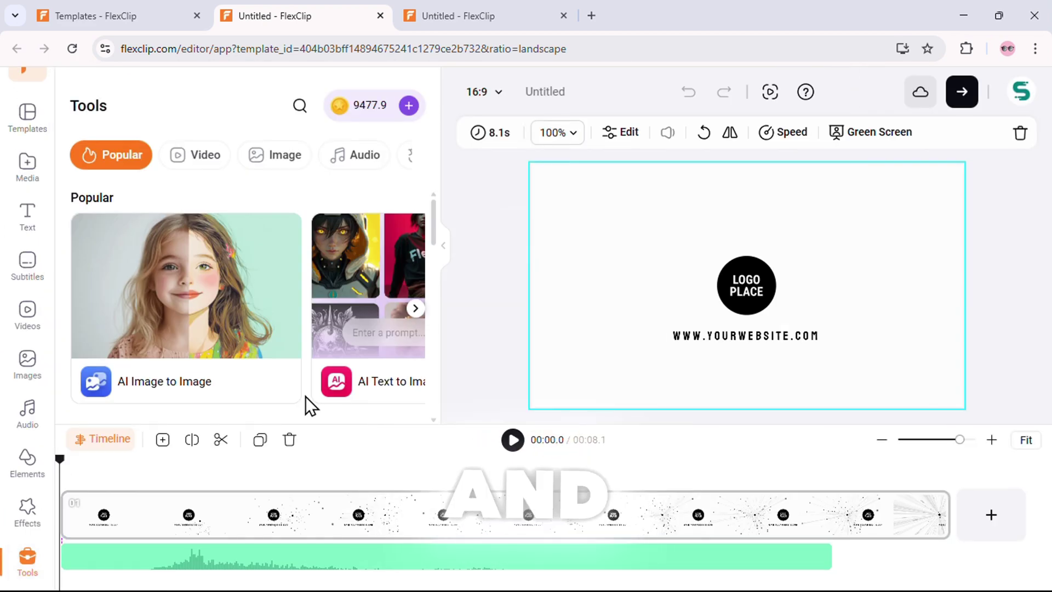
{"action": "scroll", "coordinate": [308, 404], "scroll_direction": "down", "scroll_amount": 3}
{"action": "scroll", "coordinate": [305, 405], "scroll_direction": "up", "scroll_amount": 5}
{"action": "scroll", "coordinate": [306, 405], "scroll_direction": "down", "scroll_amount": 10}
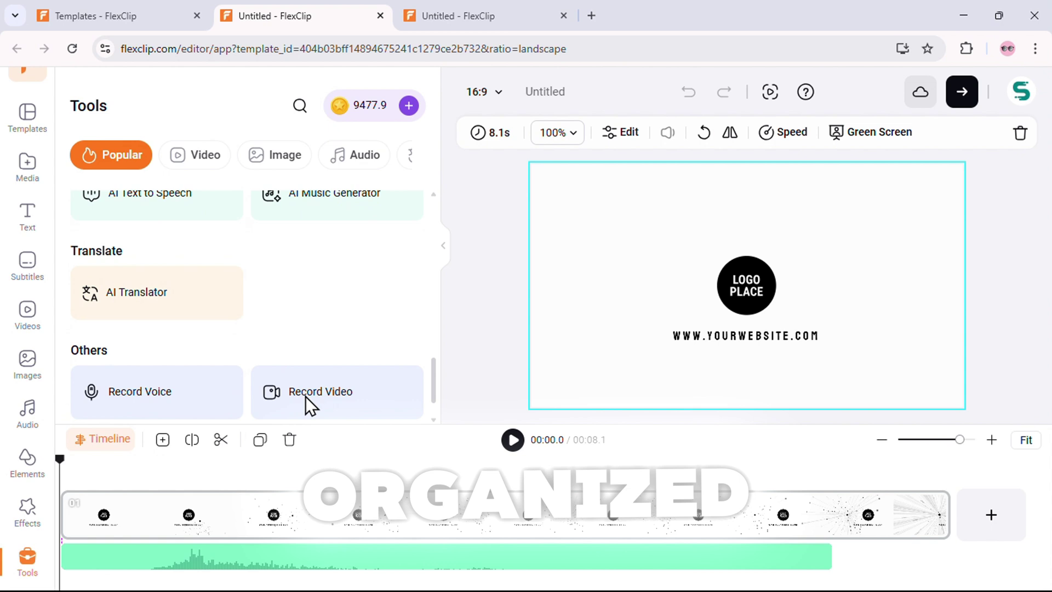
{"action": "left_click", "coordinate": [31, 184]}
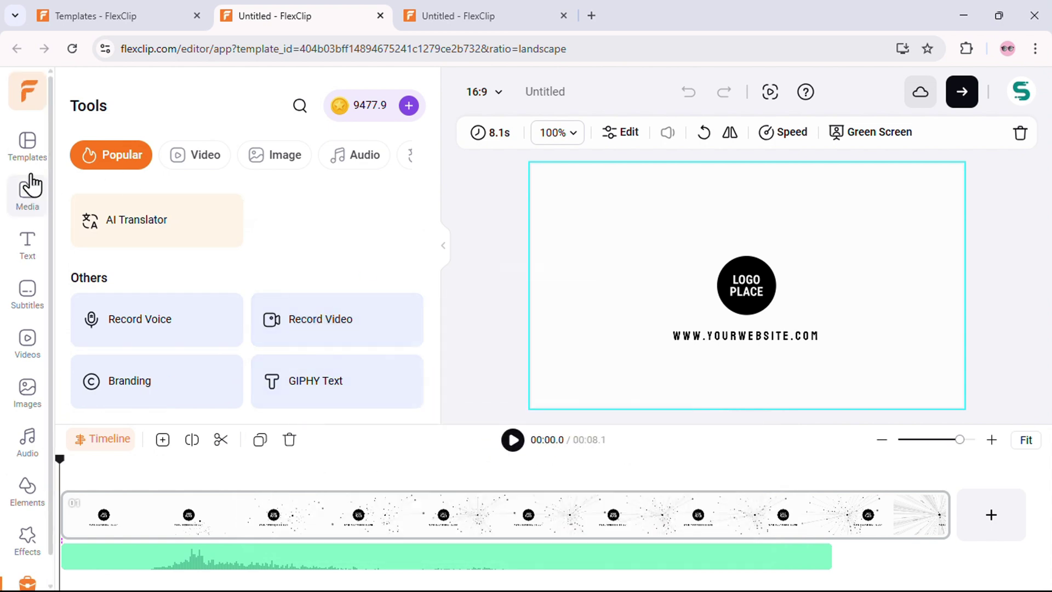
{"action": "left_click", "coordinate": [25, 155]}
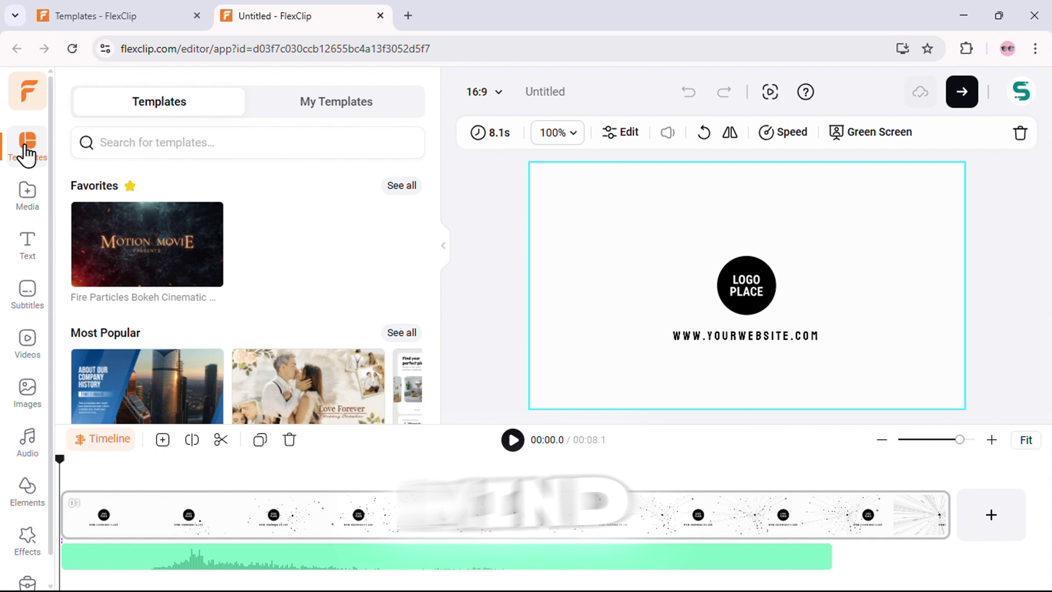
Scroll the in-editor templates and bring up the suggested template searches.
{"action": "scroll", "coordinate": [340, 254], "scroll_direction": "down", "scroll_amount": 5}
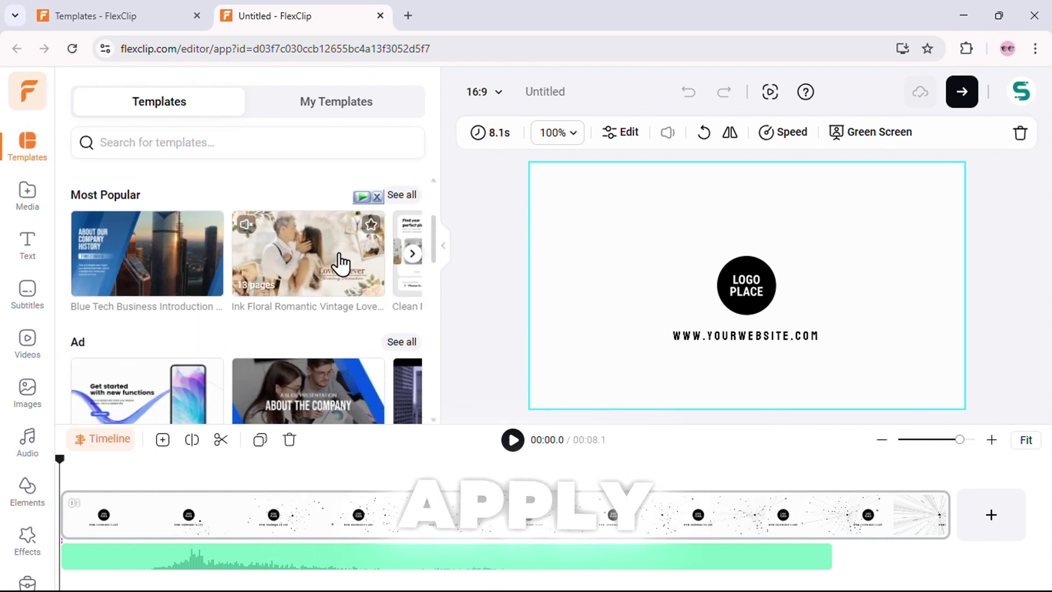
{"action": "scroll", "coordinate": [341, 265], "scroll_direction": "down", "scroll_amount": 5}
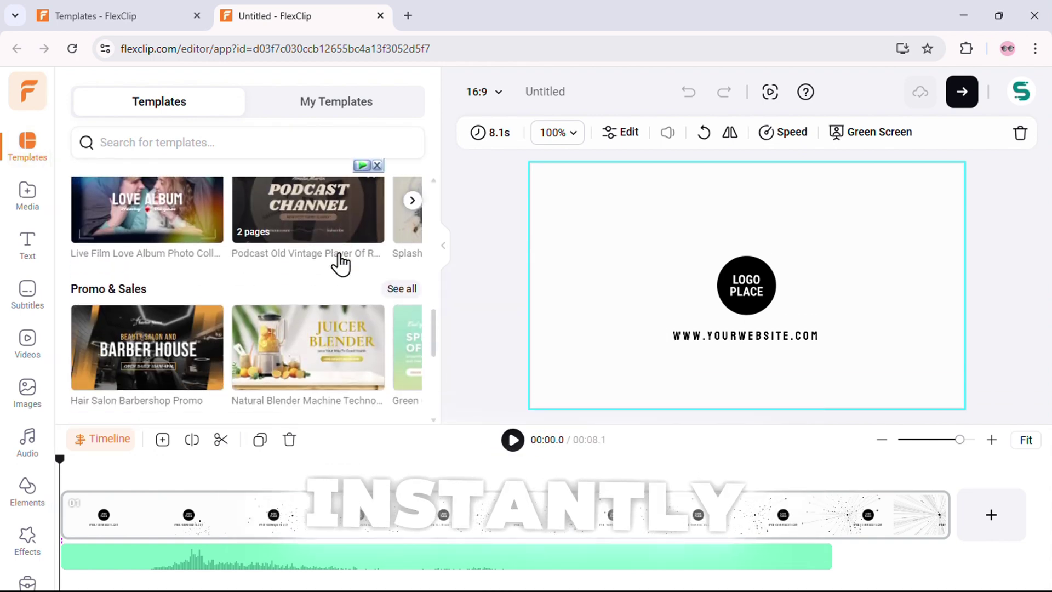
{"action": "left_click", "coordinate": [160, 139]}
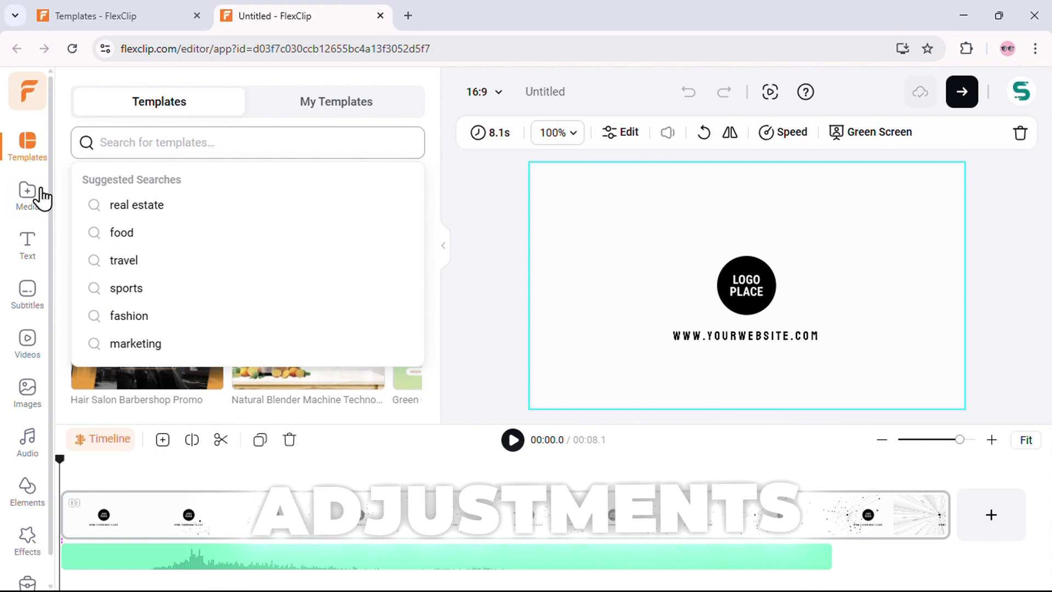
Switch to the empty Media panel and check the Upload Files source options.
{"action": "left_click", "coordinate": [28, 197]}
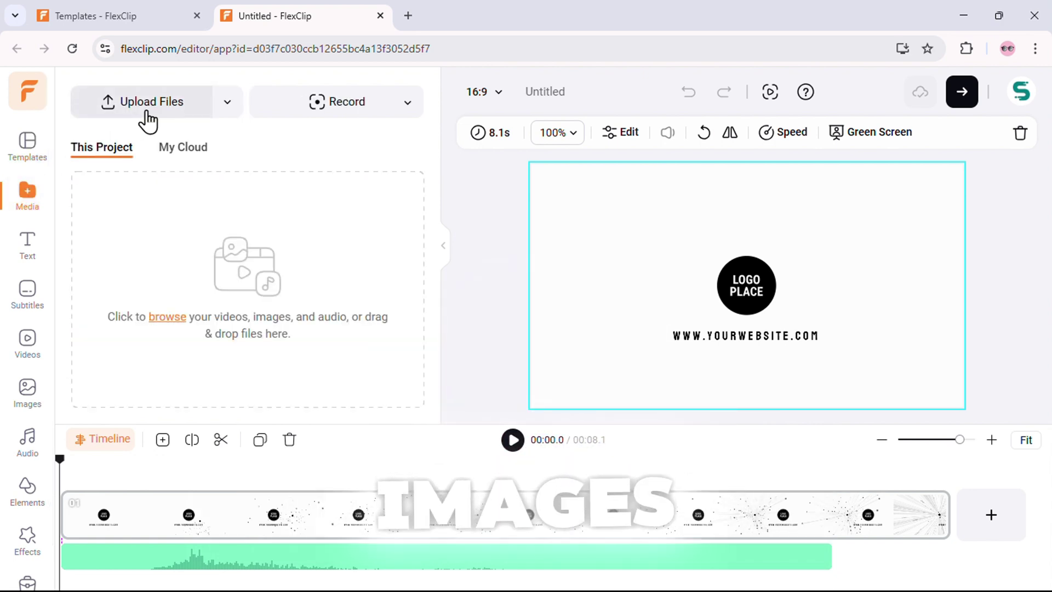
{"action": "left_click", "coordinate": [226, 105]}
{"action": "left_click", "coordinate": [226, 105]}
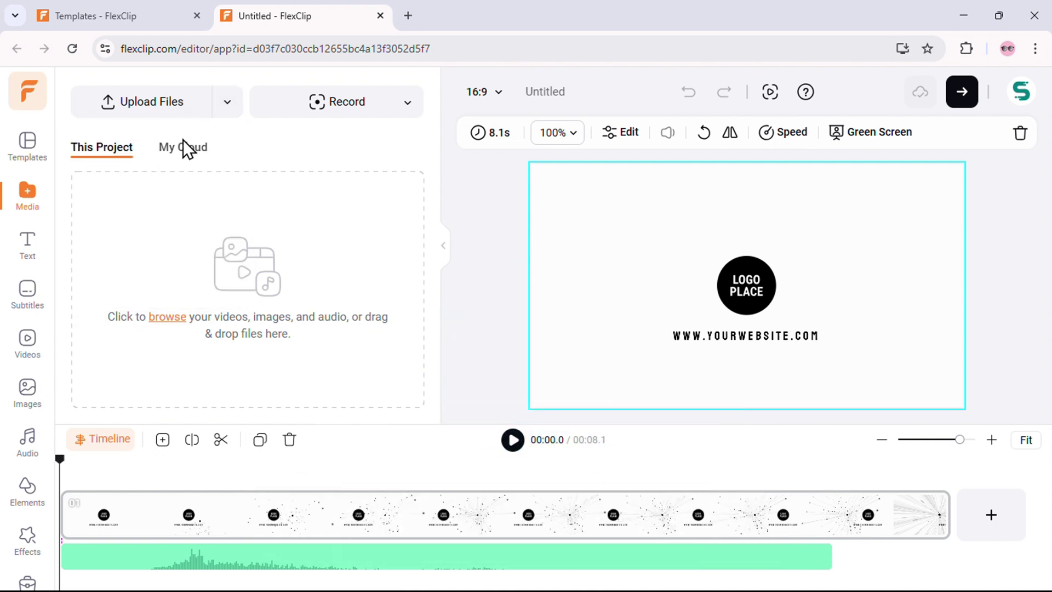
Browse the text and title options and add a new blank scene at the end.
{"action": "left_click", "coordinate": [32, 261]}
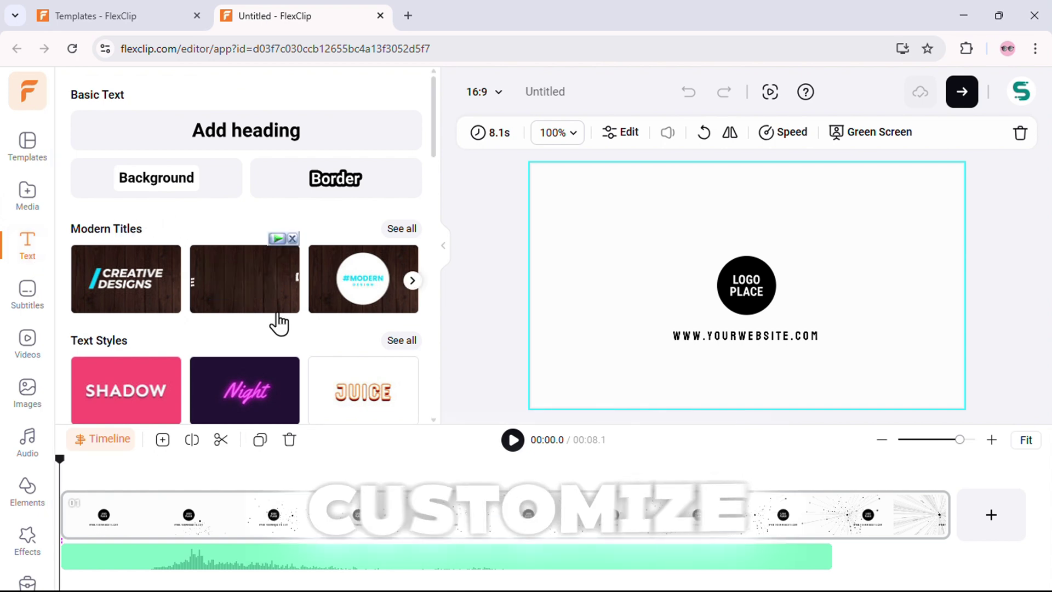
{"action": "scroll", "coordinate": [278, 316], "scroll_direction": "down", "scroll_amount": 5}
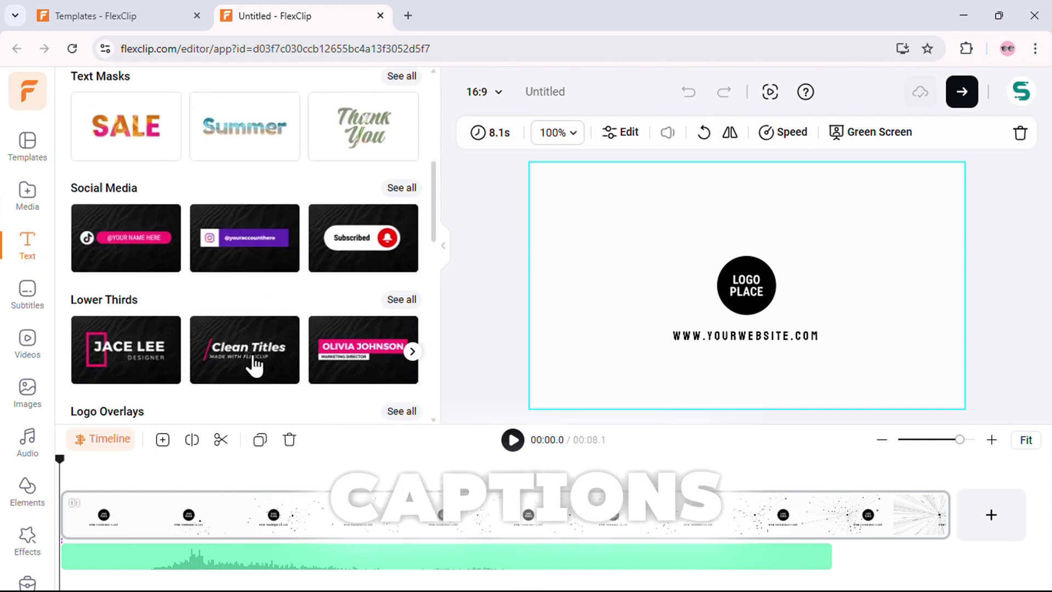
{"action": "scroll", "coordinate": [255, 367], "scroll_direction": "down", "scroll_amount": 1}
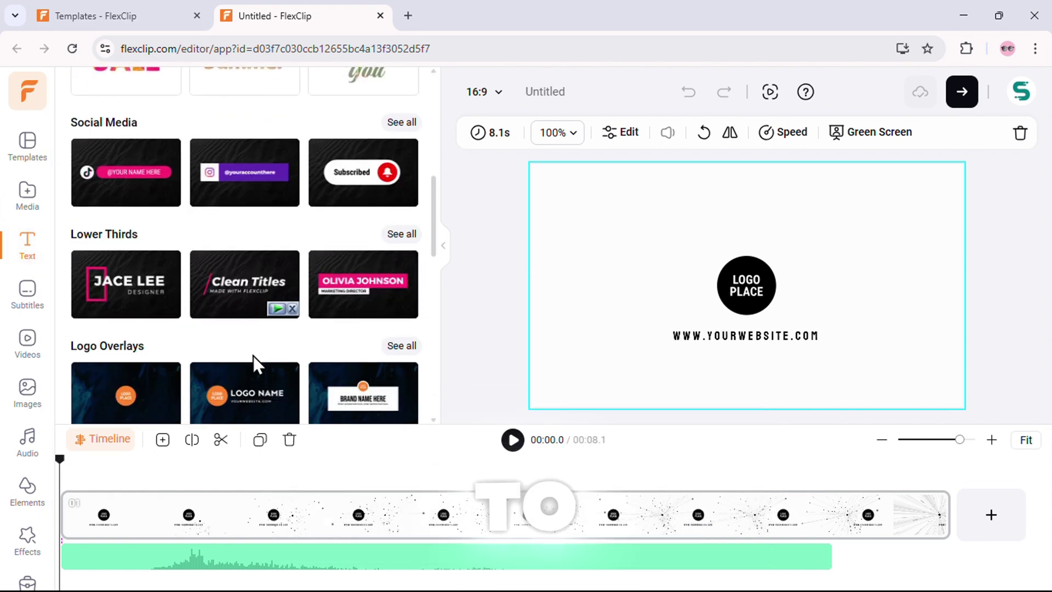
{"action": "left_click", "coordinate": [992, 515]}
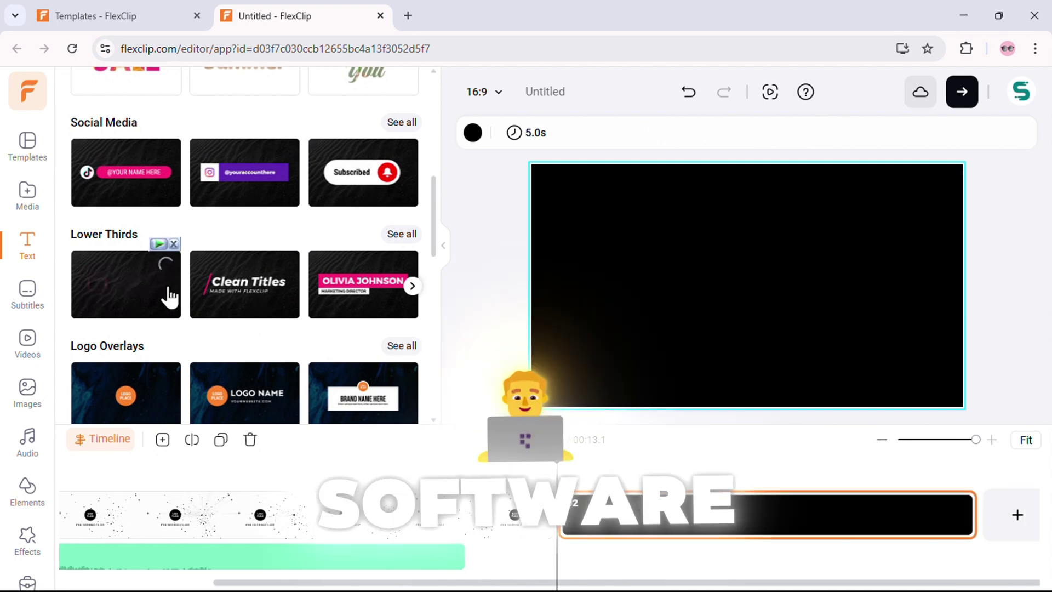
Place the pink-frame lower-third title on the scene and reword it to SIMPLIFI.
{"action": "left_click", "coordinate": [158, 304]}
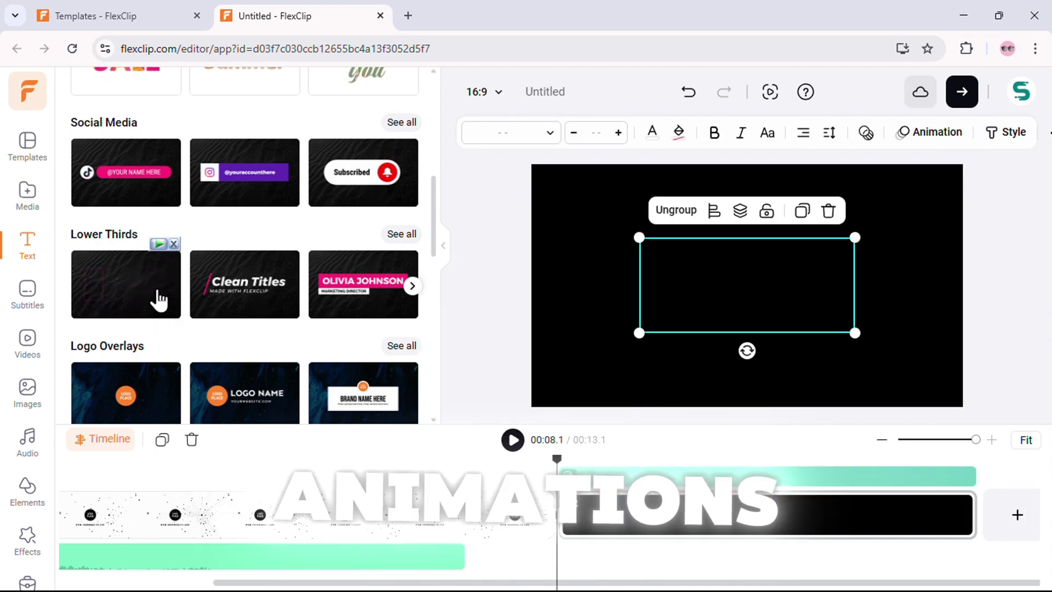
{"action": "left_click", "coordinate": [770, 284]}
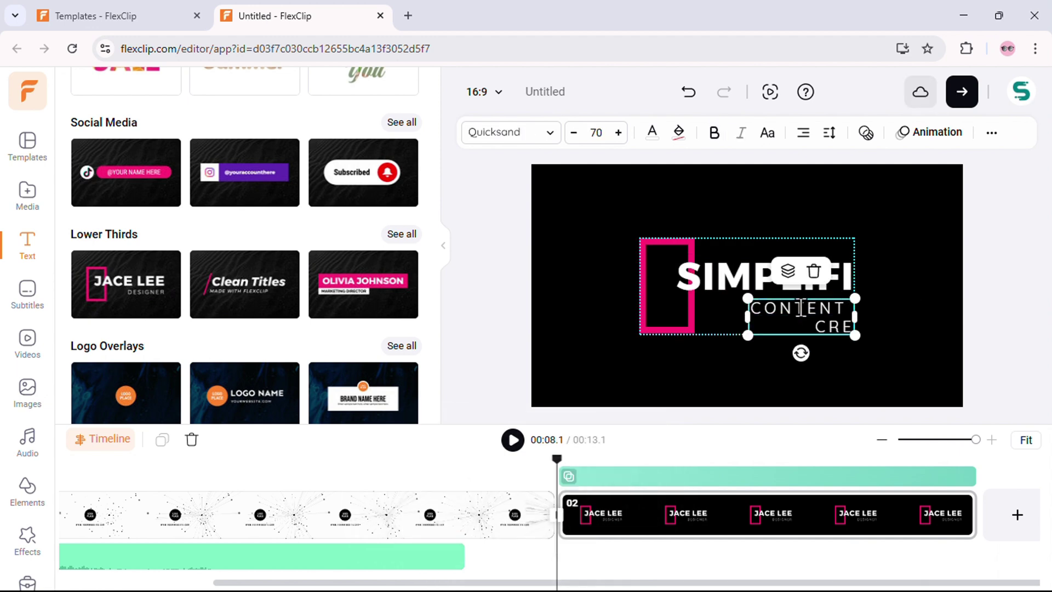
{"action": "left_click", "coordinate": [513, 440]}
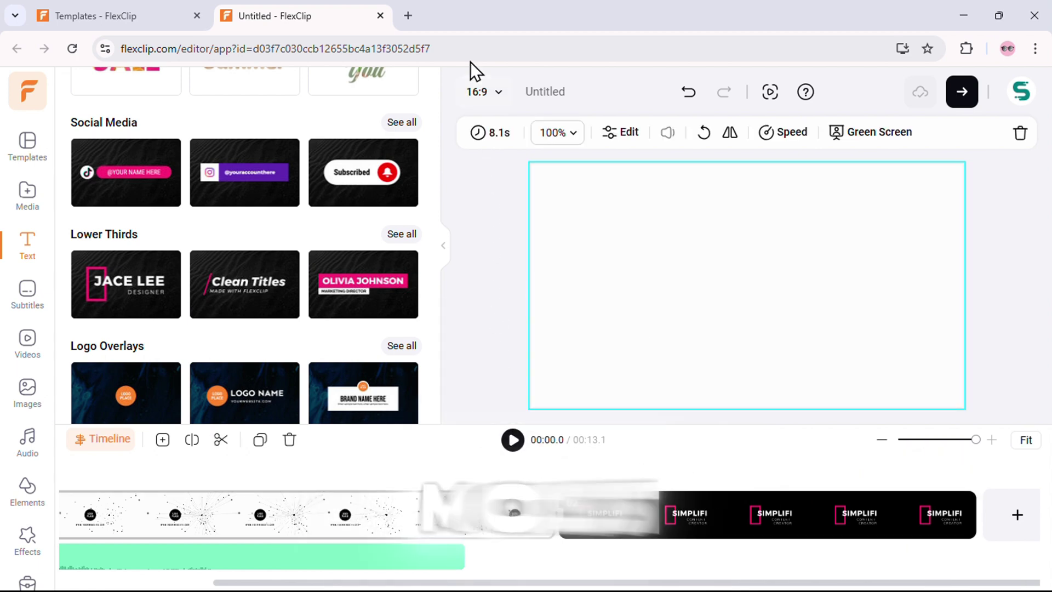
Review the AI Auto Subtitle settings, including the original language list.
{"action": "left_click", "coordinate": [27, 301]}
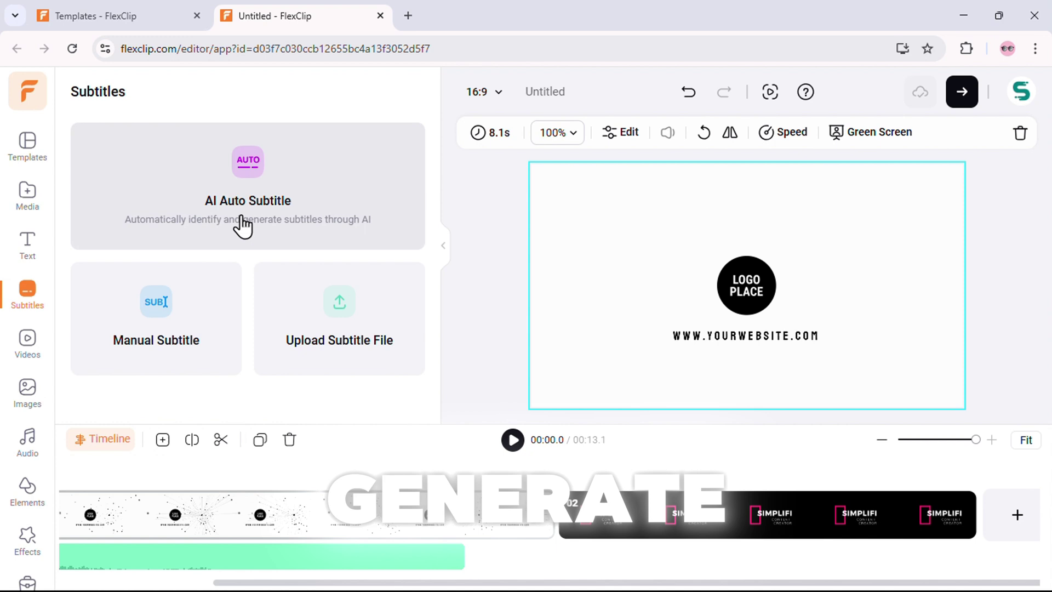
{"action": "left_click", "coordinate": [249, 222]}
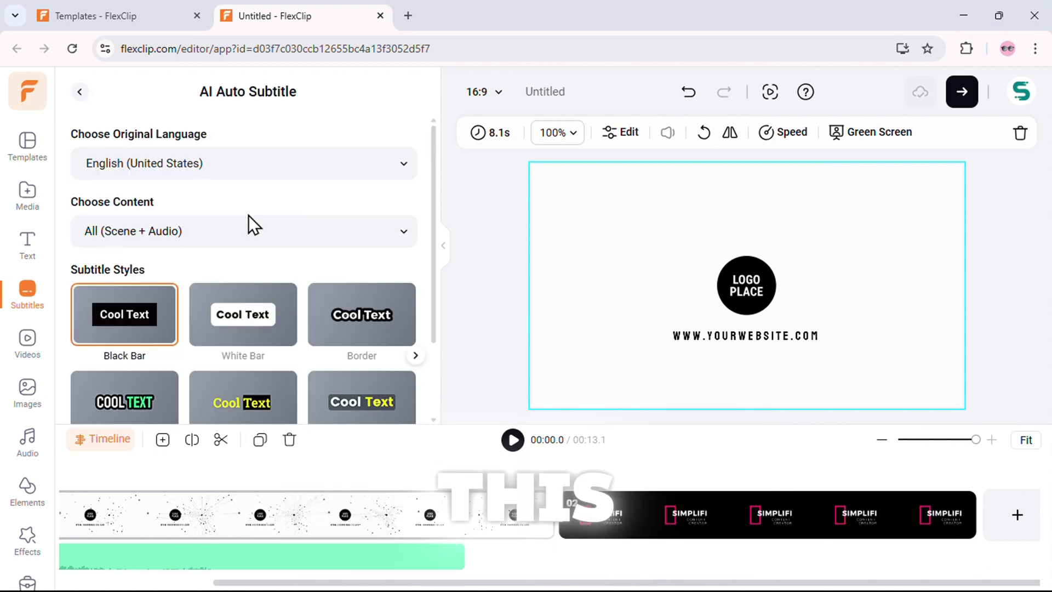
{"action": "left_click", "coordinate": [337, 181]}
{"action": "left_click", "coordinate": [337, 181]}
{"action": "scroll", "coordinate": [340, 237], "scroll_direction": "down", "scroll_amount": 2}
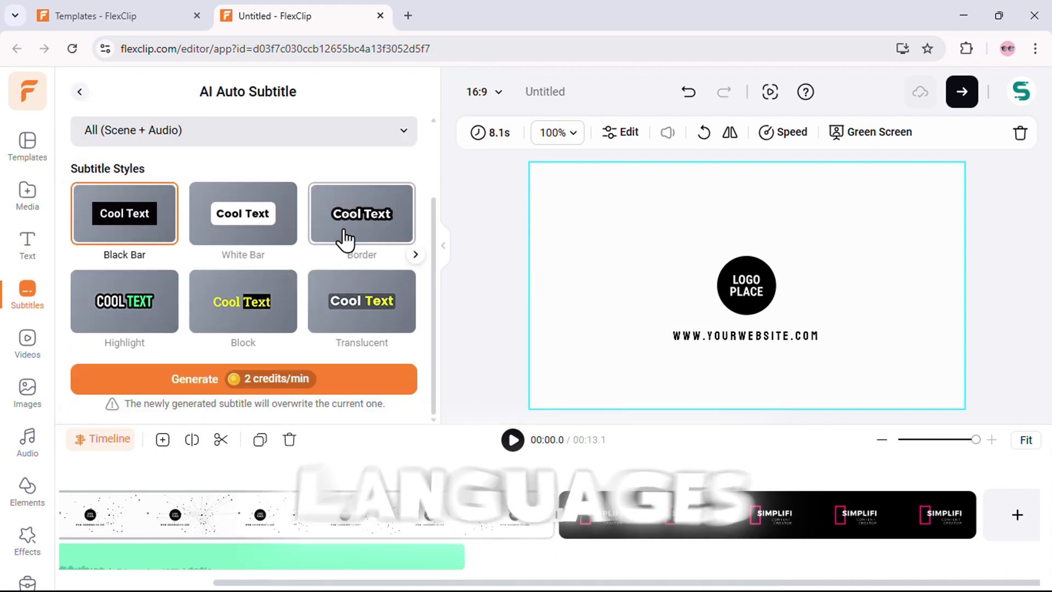
{"action": "left_click", "coordinate": [80, 93]}
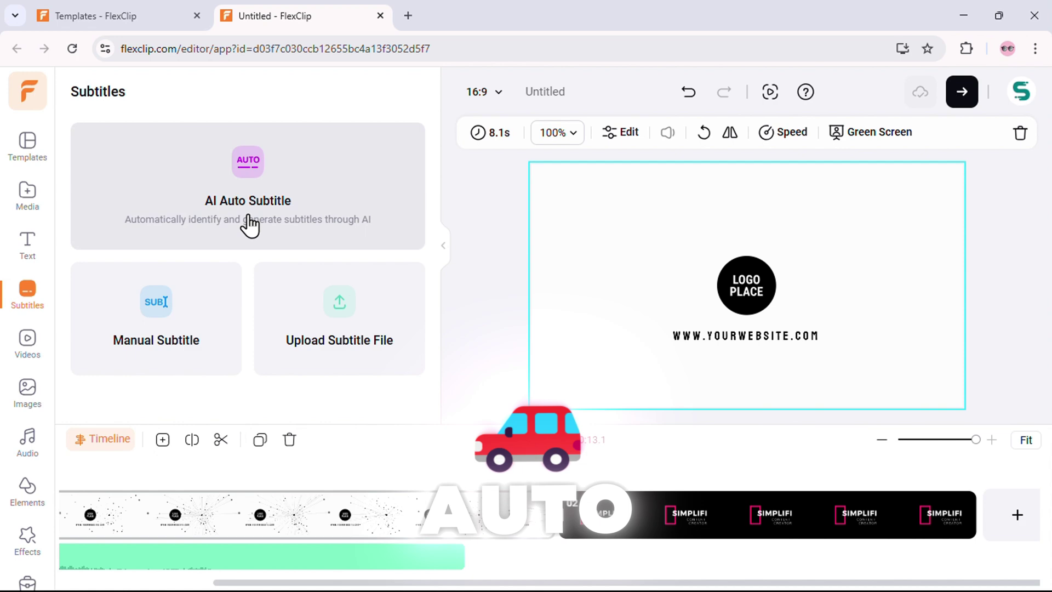
{"action": "left_click", "coordinate": [250, 223]}
{"action": "left_click", "coordinate": [80, 92]}
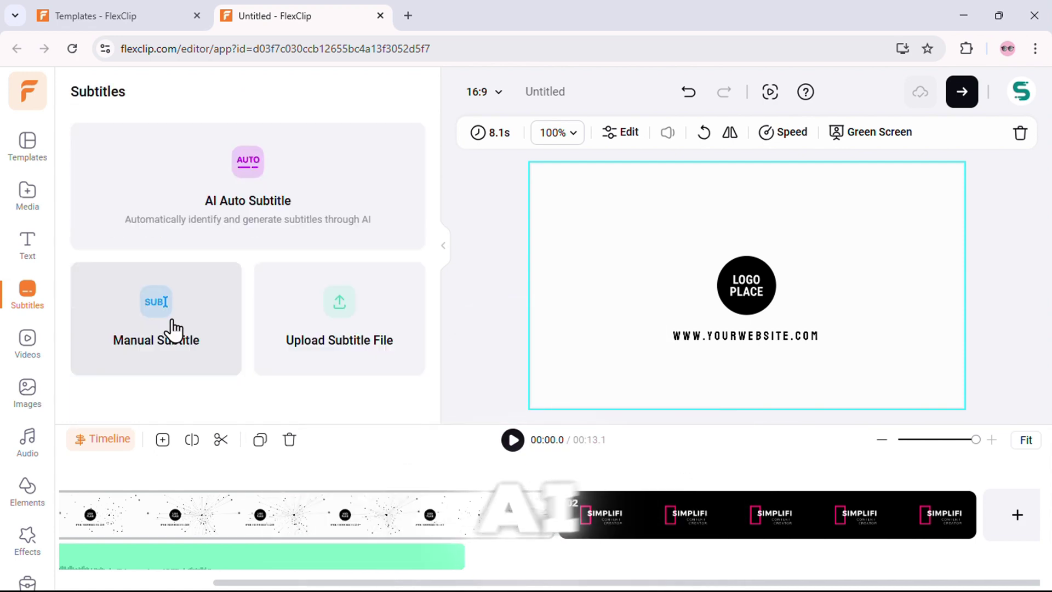
Add a blank manual subtitle, then play the subtitled presenter clip in another project.
{"action": "left_click", "coordinate": [172, 328]}
{"action": "left_click", "coordinate": [80, 92]}
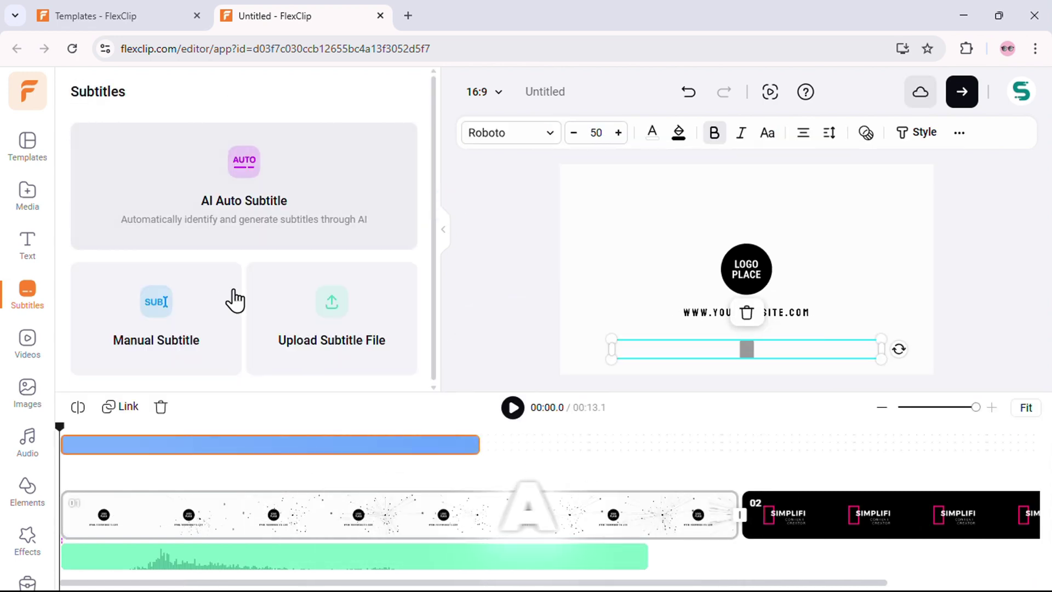
{"action": "left_click", "coordinate": [513, 408]}
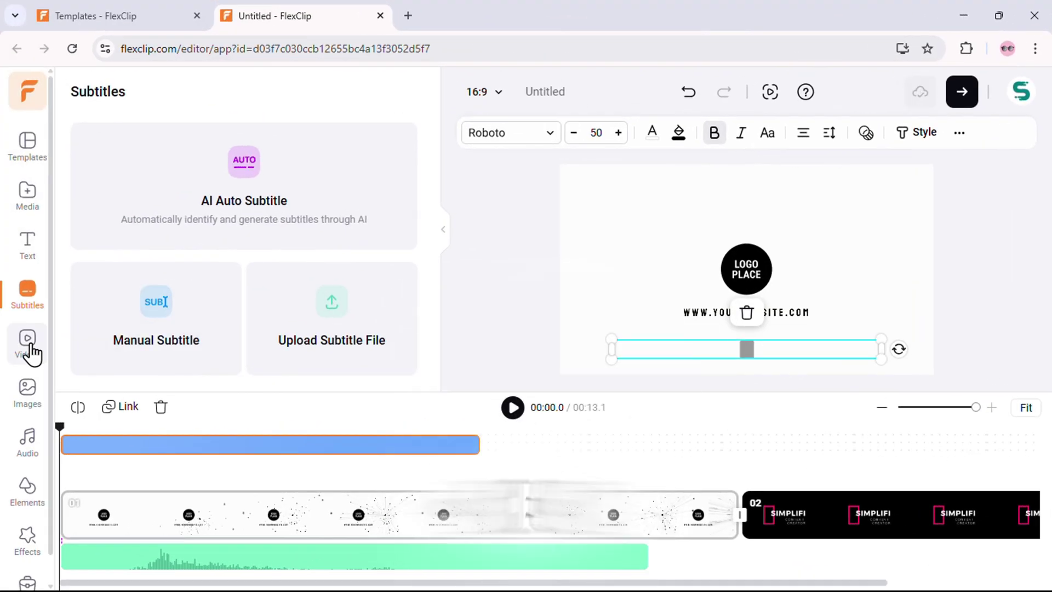
Scroll through the stock video library's categories.
{"action": "left_click", "coordinate": [28, 351]}
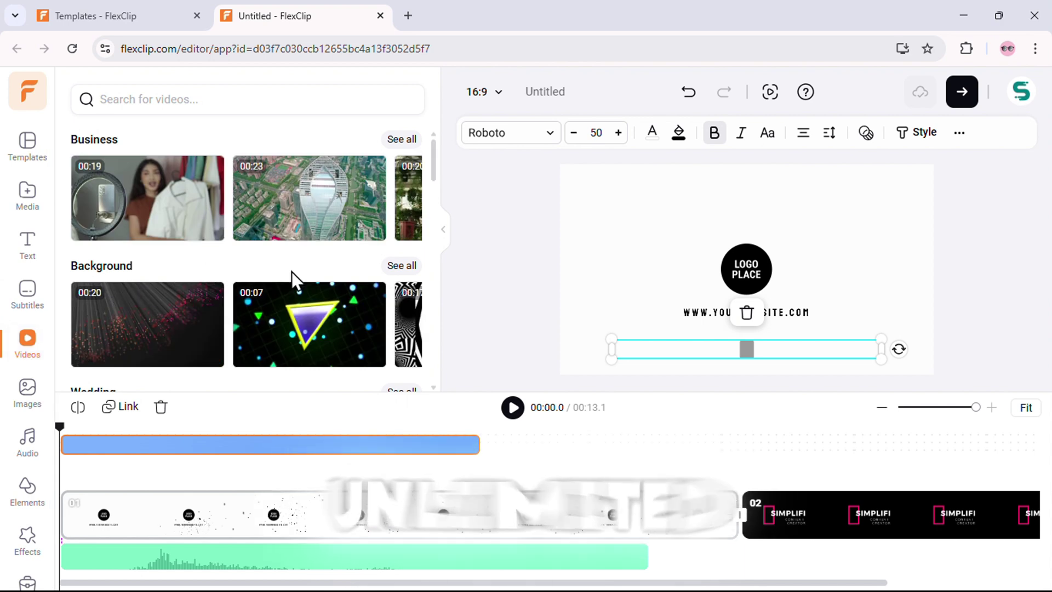
{"action": "scroll", "coordinate": [291, 272], "scroll_direction": "down", "scroll_amount": 4}
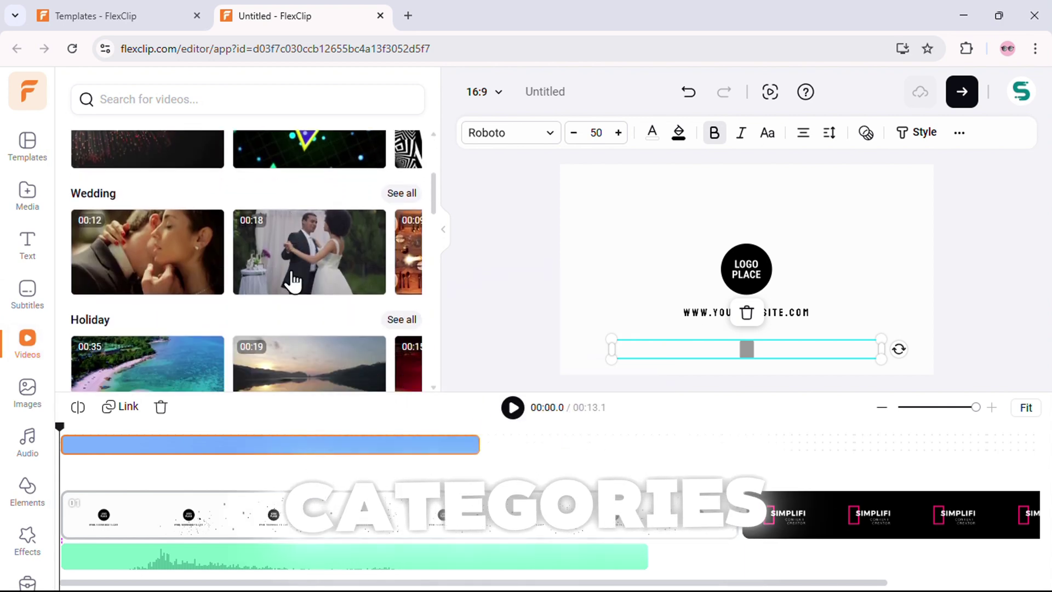
{"action": "scroll", "coordinate": [292, 272], "scroll_direction": "down", "scroll_amount": 1}
{"action": "scroll", "coordinate": [292, 272], "scroll_direction": "down", "scroll_amount": 3}
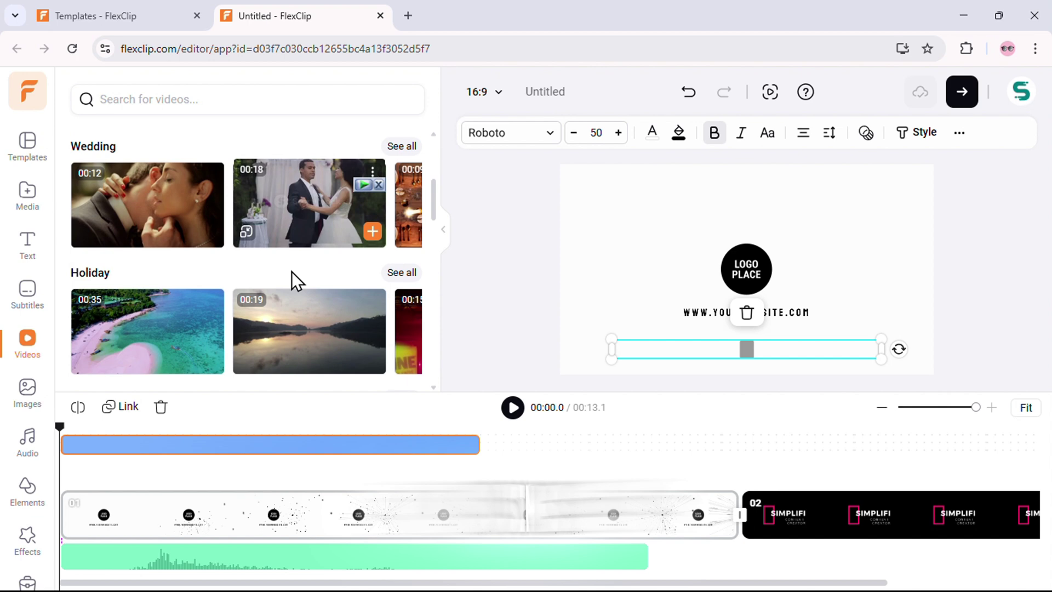
{"action": "scroll", "coordinate": [291, 280], "scroll_direction": "down", "scroll_amount": 2}
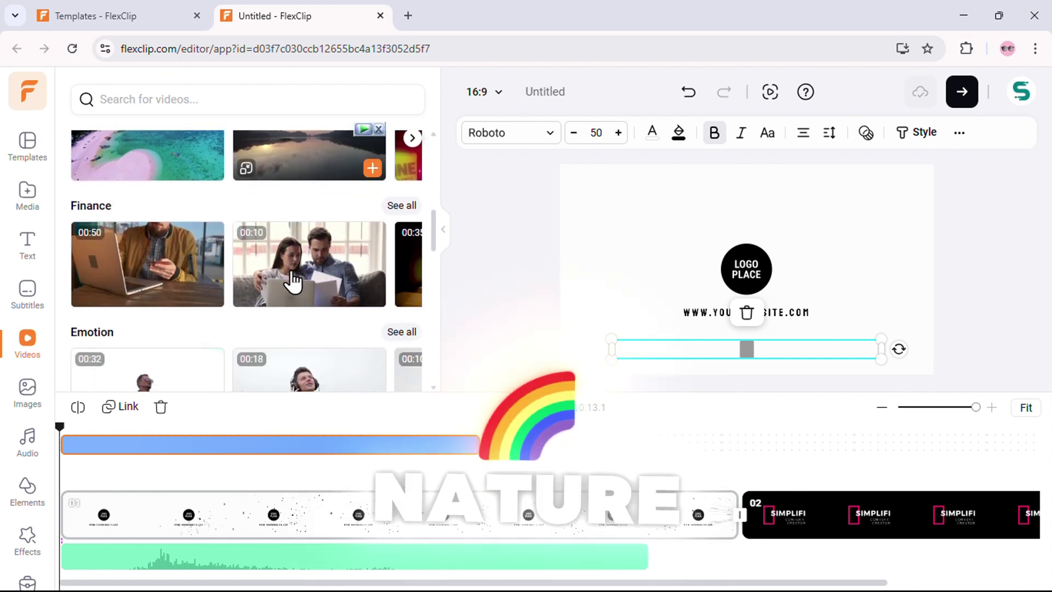
{"action": "scroll", "coordinate": [293, 281], "scroll_direction": "down", "scroll_amount": 5}
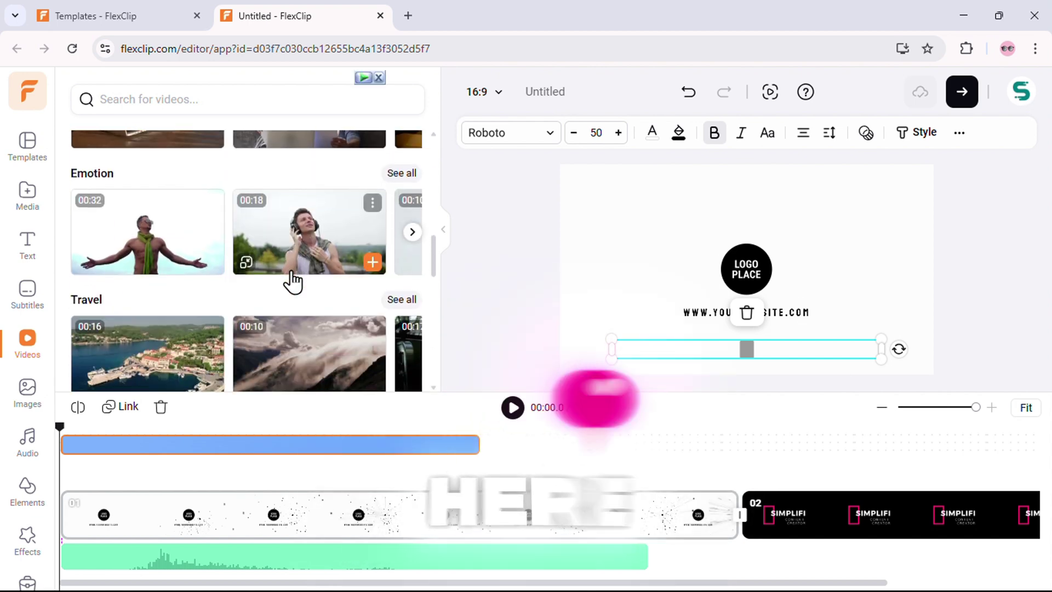
Browse the stock image library with its AI image generator.
{"action": "left_click", "coordinate": [28, 394]}
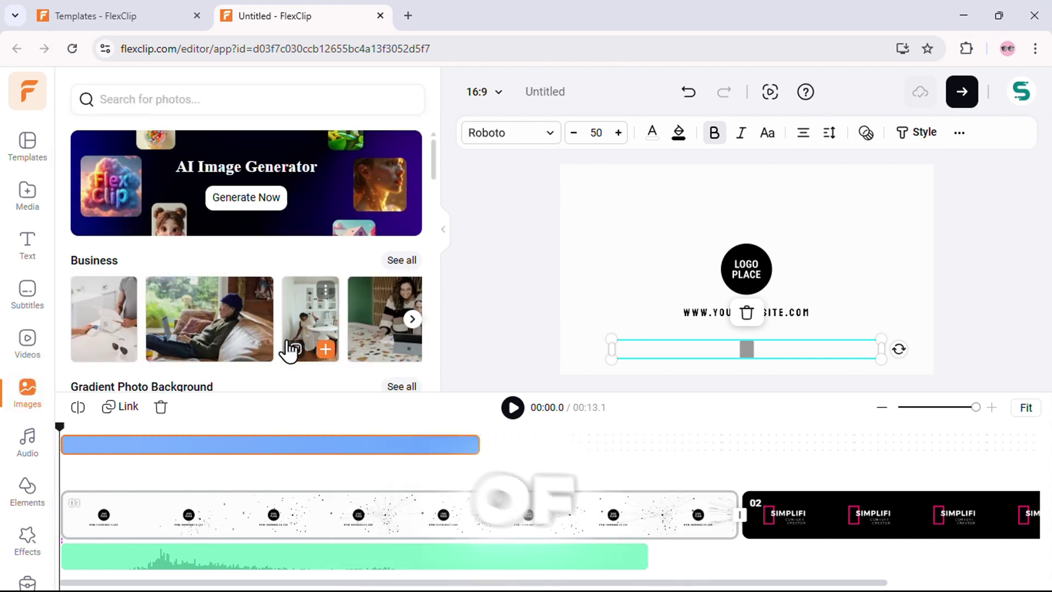
{"action": "scroll", "coordinate": [289, 351], "scroll_direction": "down", "scroll_amount": 10}
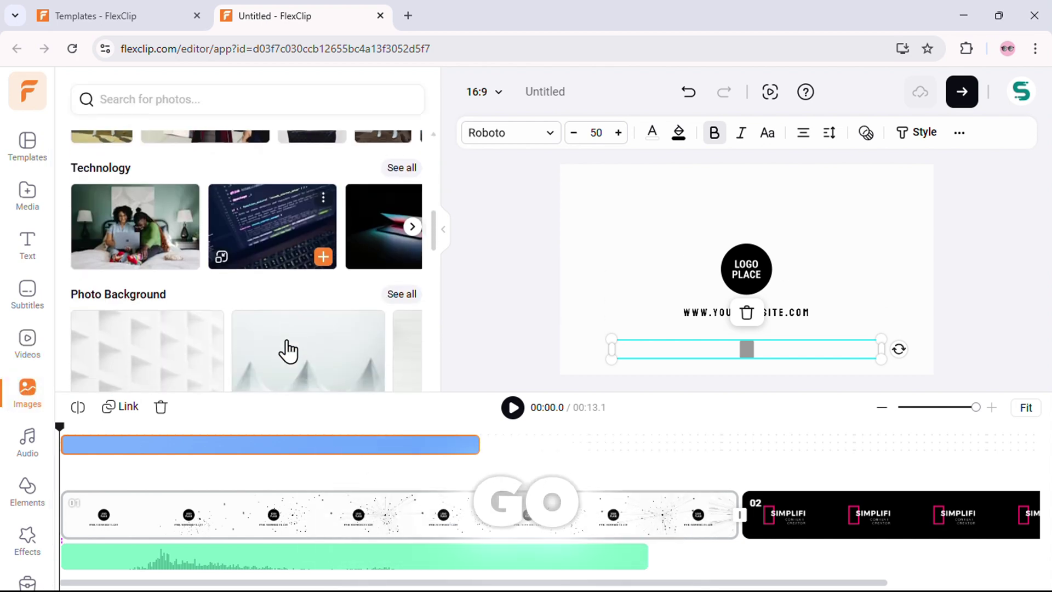
{"action": "scroll", "coordinate": [287, 345], "scroll_direction": "down", "scroll_amount": 5}
{"action": "scroll", "coordinate": [287, 341], "scroll_direction": "up", "scroll_amount": 15}
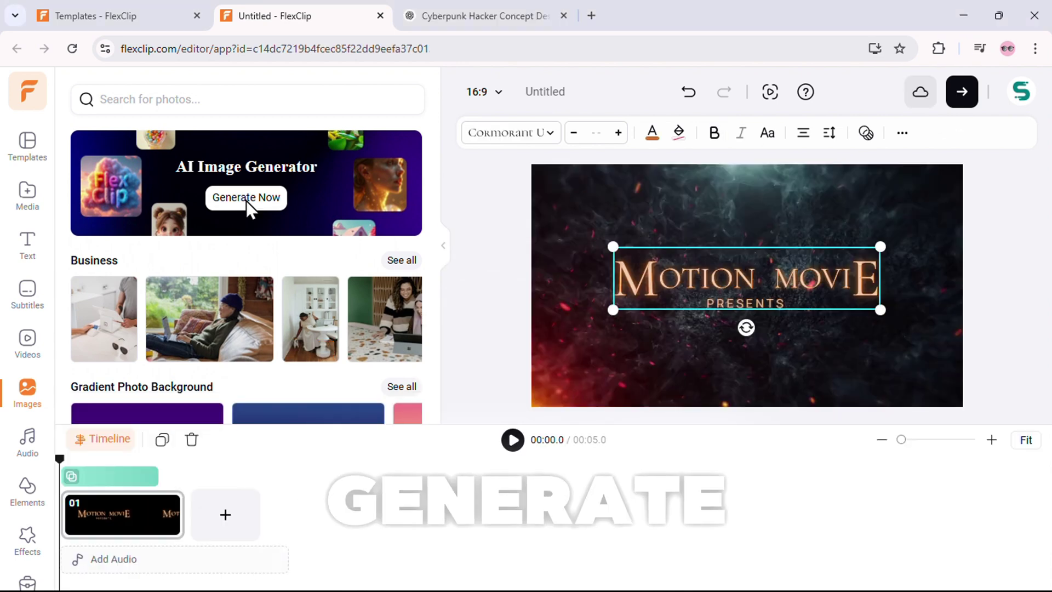
Start an AI image with the female cyberpunk hacker prompt, Cyberpunk style and Ultra model.
{"action": "left_click", "coordinate": [246, 201]}
{"action": "left_click", "coordinate": [122, 199]}
{"action": "key", "text": "ctrl+v"}
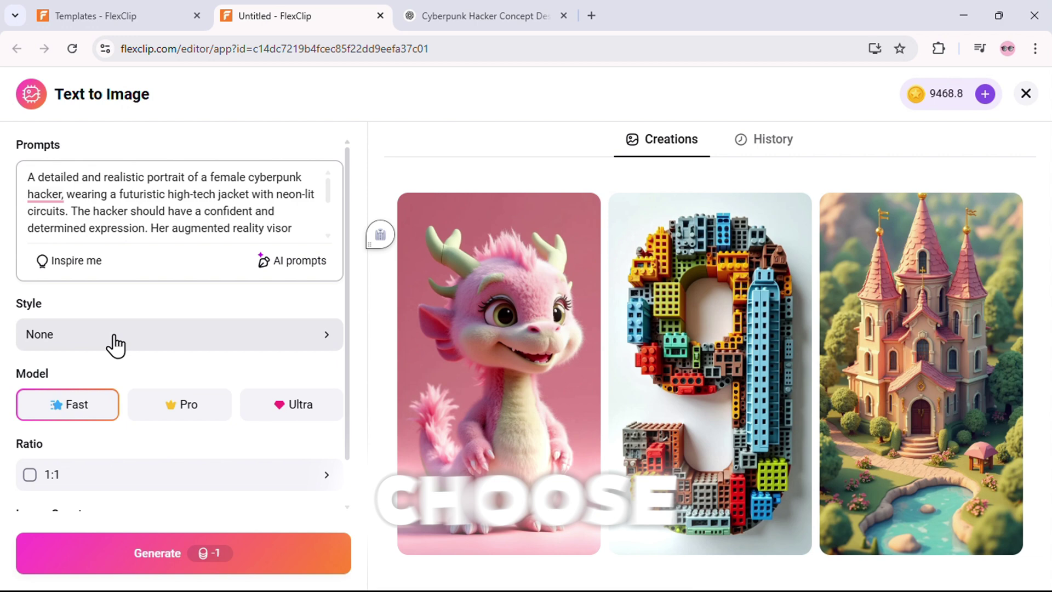
{"action": "left_click", "coordinate": [116, 343]}
{"action": "left_click", "coordinate": [423, 466]}
{"action": "left_click", "coordinate": [296, 406]}
{"action": "scroll", "coordinate": [298, 419], "scroll_direction": "down", "scroll_amount": 1}
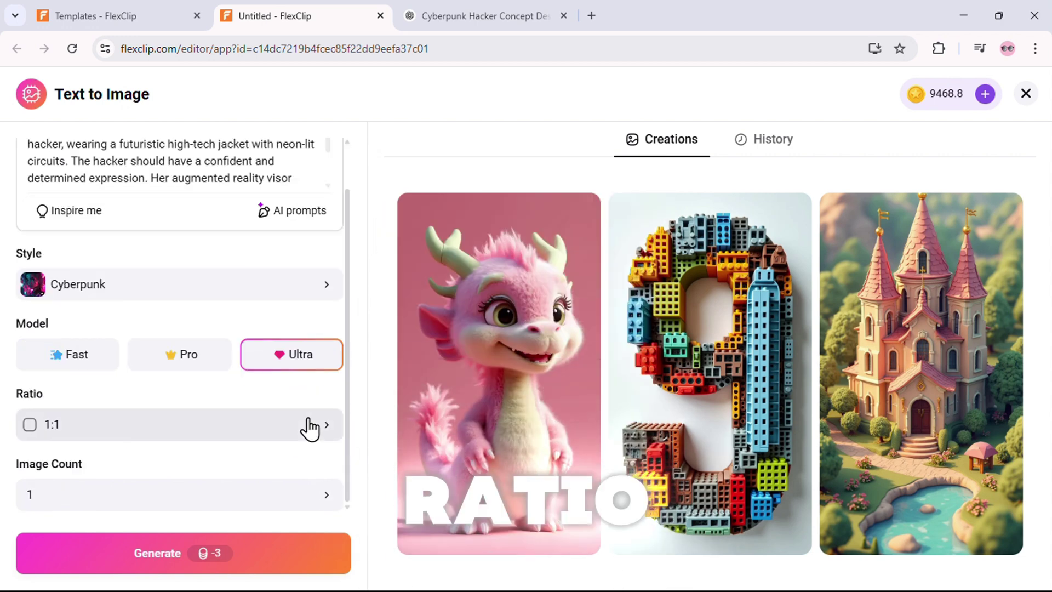
Set a 9:16 ratio and four images, generate them, and preview the first.
{"action": "left_click", "coordinate": [310, 427]}
{"action": "left_click", "coordinate": [411, 407]}
{"action": "left_click", "coordinate": [322, 498]}
{"action": "left_click", "coordinate": [394, 540]}
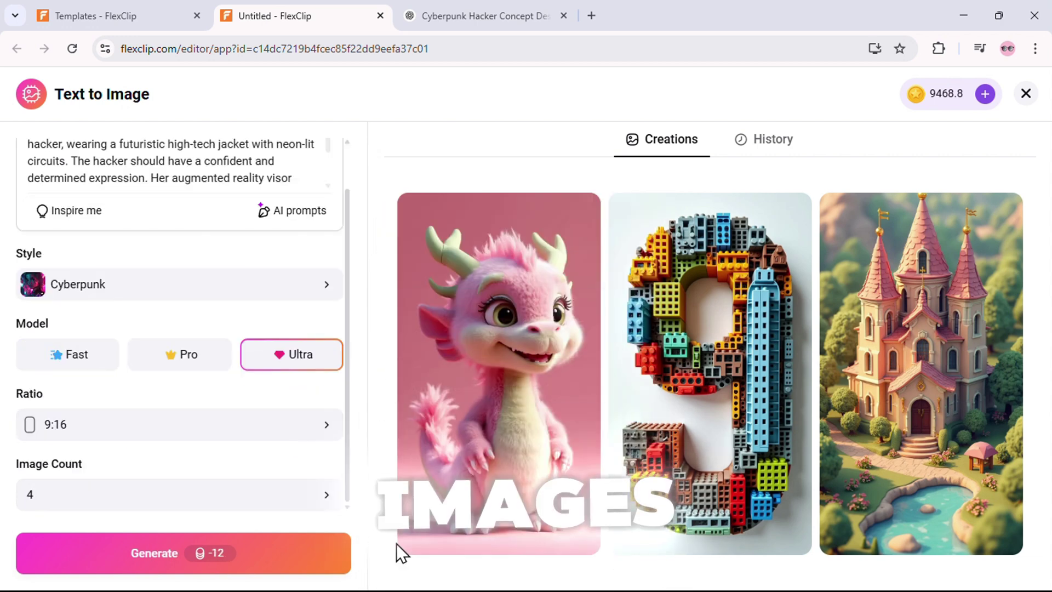
{"action": "left_click", "coordinate": [227, 552]}
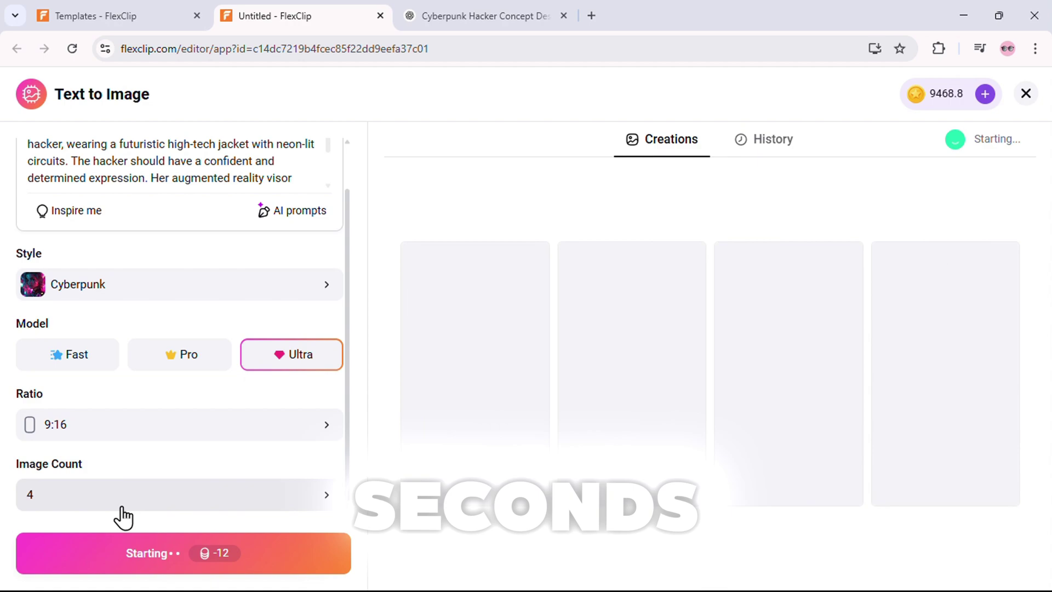
{"action": "left_click", "coordinate": [510, 422]}
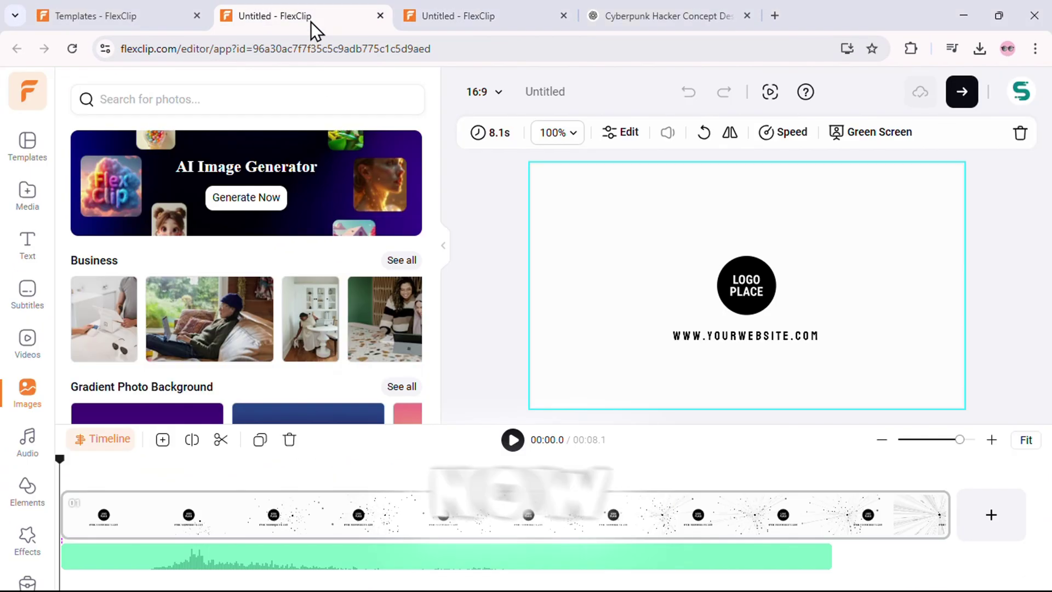
Preview the Funk That Feelings Instrumental track, then switch the audio library to sound effects.
{"action": "left_click", "coordinate": [37, 452]}
{"action": "left_click", "coordinate": [87, 231]}
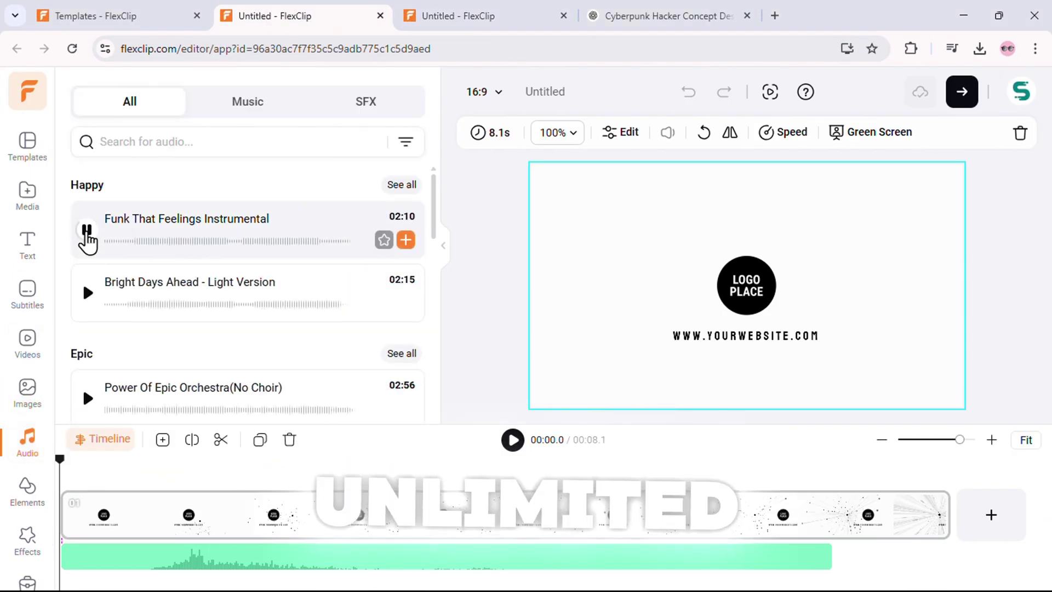
{"action": "left_click", "coordinate": [86, 231]}
{"action": "left_click", "coordinate": [230, 104]}
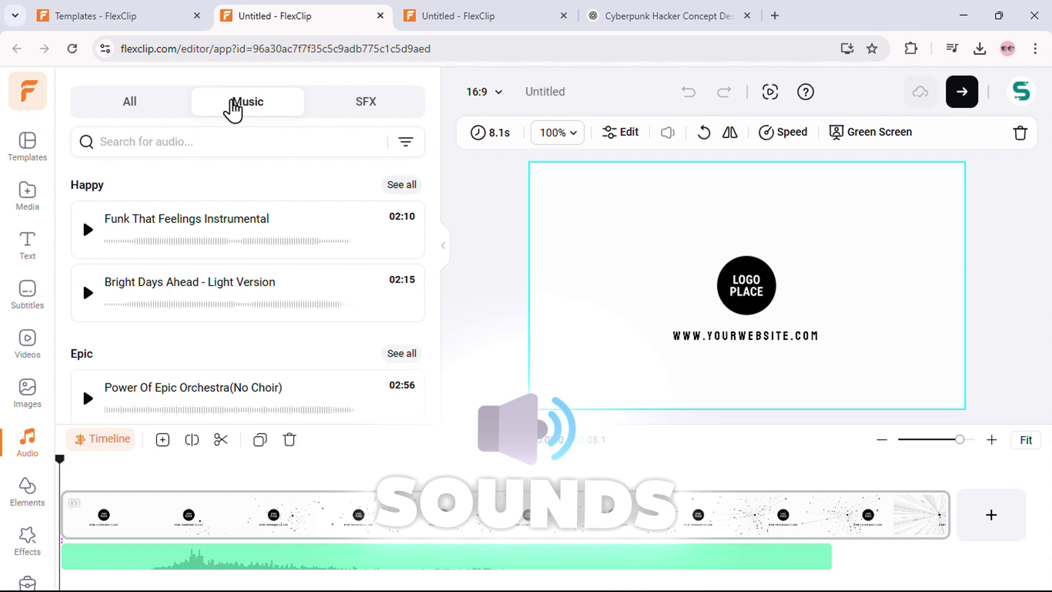
{"action": "left_click", "coordinate": [351, 102]}
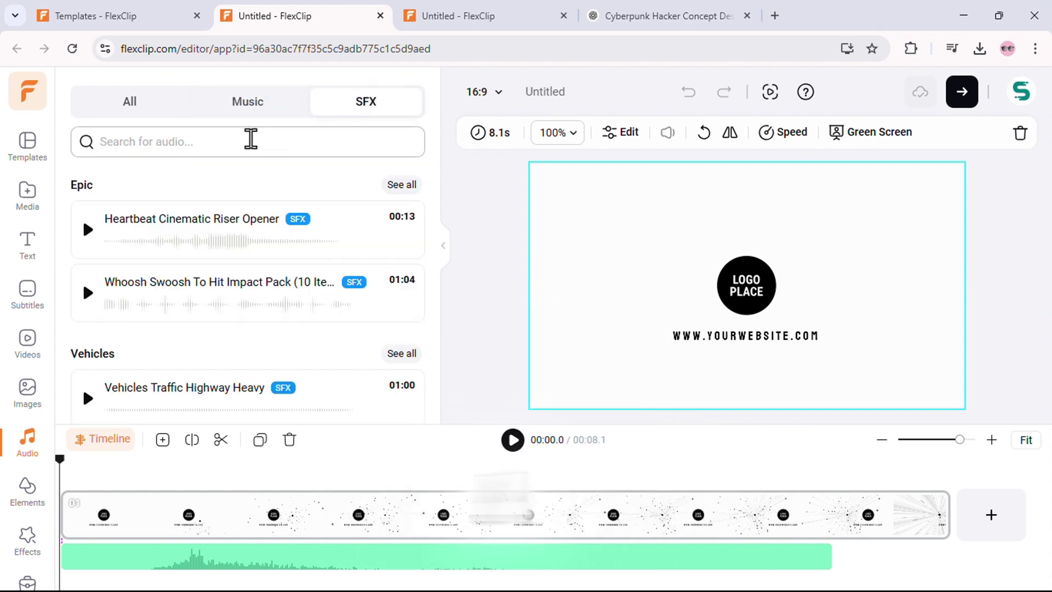
Search sound effects for 'whoosh' and preview Deep Low Whoosh.
{"action": "left_click", "coordinate": [228, 142]}
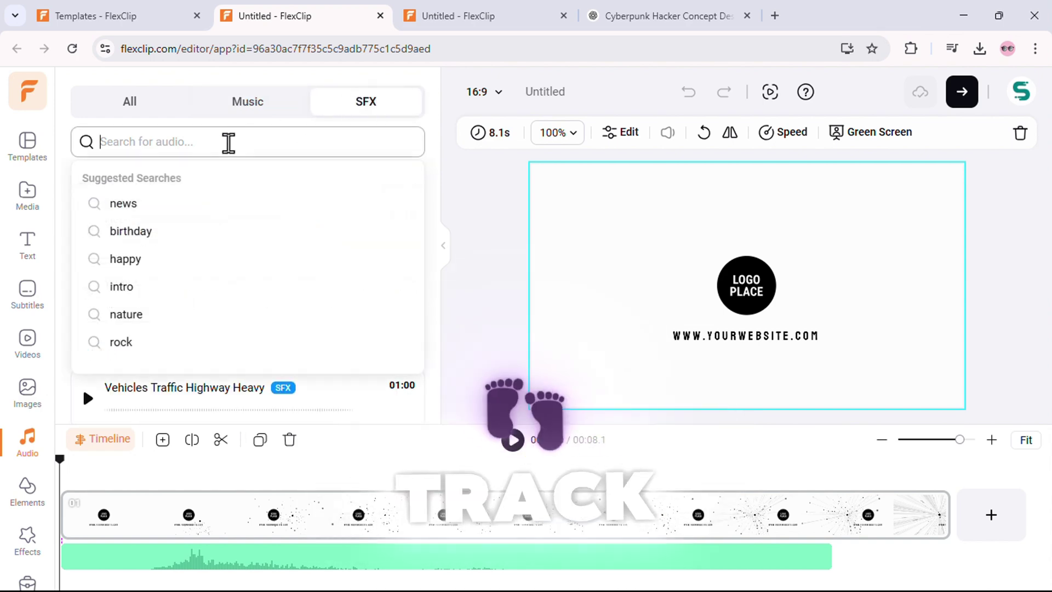
{"action": "type", "text": "whoosh"}
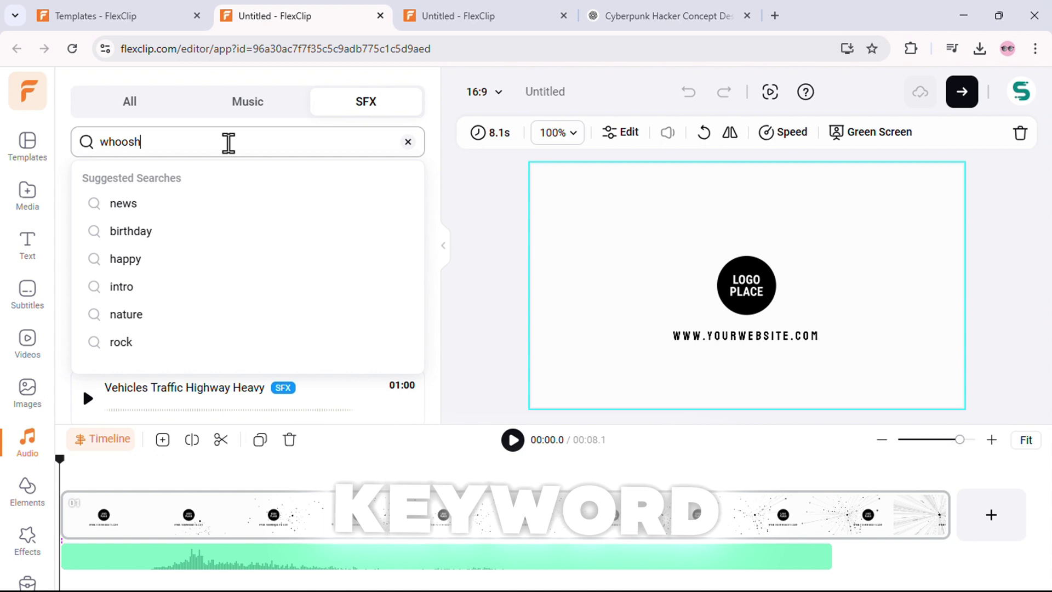
{"action": "key", "text": "Return"}
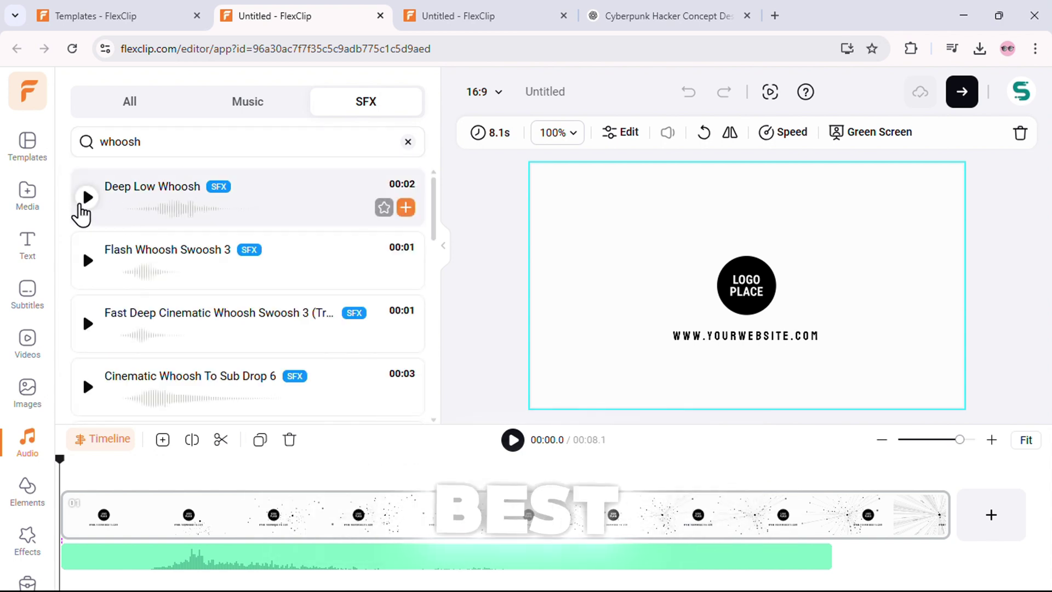
{"action": "left_click", "coordinate": [83, 204]}
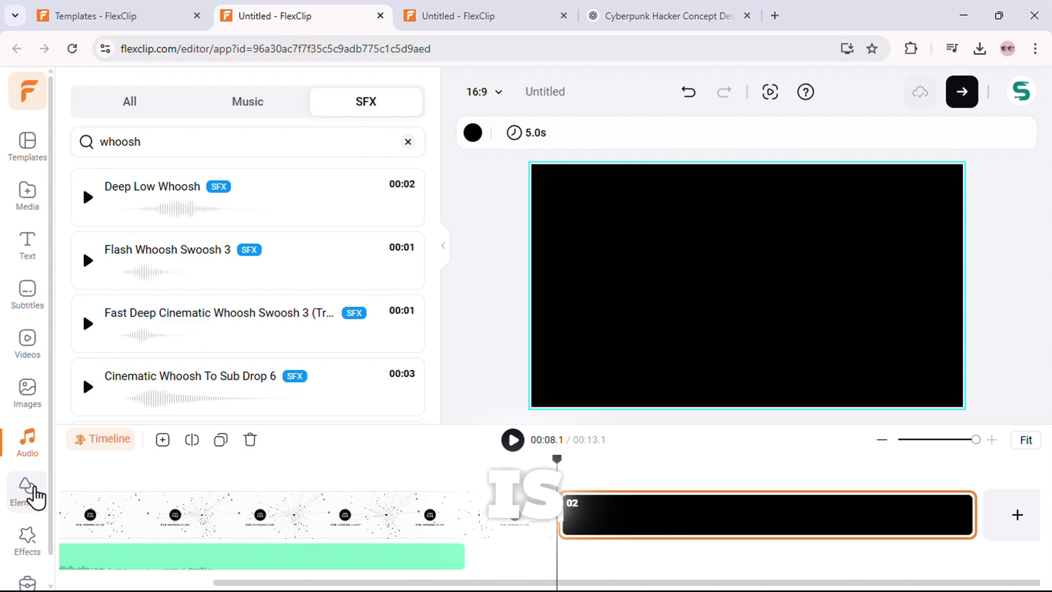
Scroll through the graphic Elements library.
{"action": "left_click", "coordinate": [31, 493]}
{"action": "scroll", "coordinate": [276, 300], "scroll_direction": "down", "scroll_amount": 7}
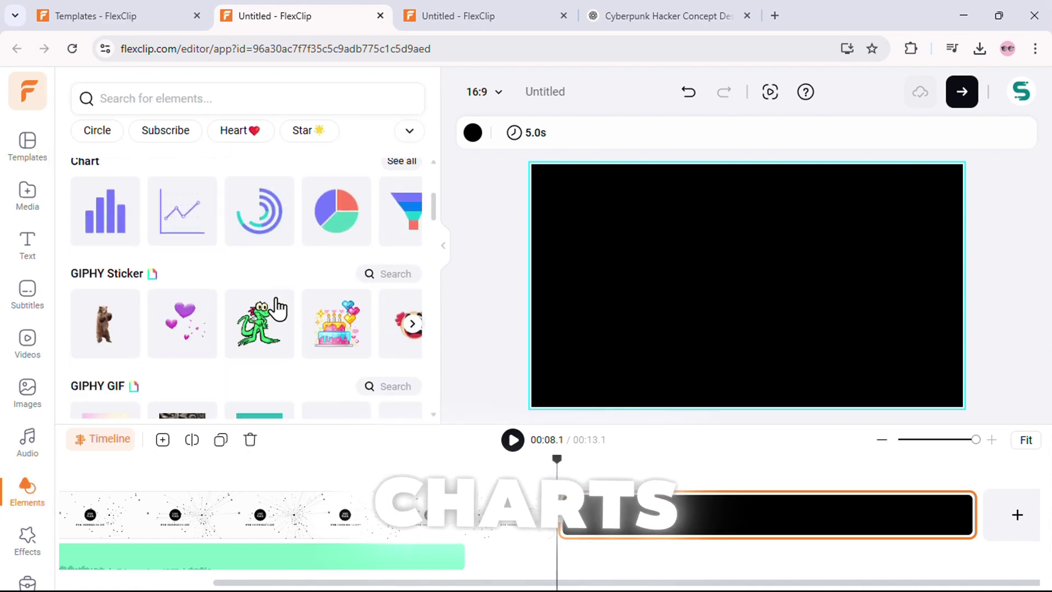
{"action": "scroll", "coordinate": [276, 298], "scroll_direction": "down", "scroll_amount": 8}
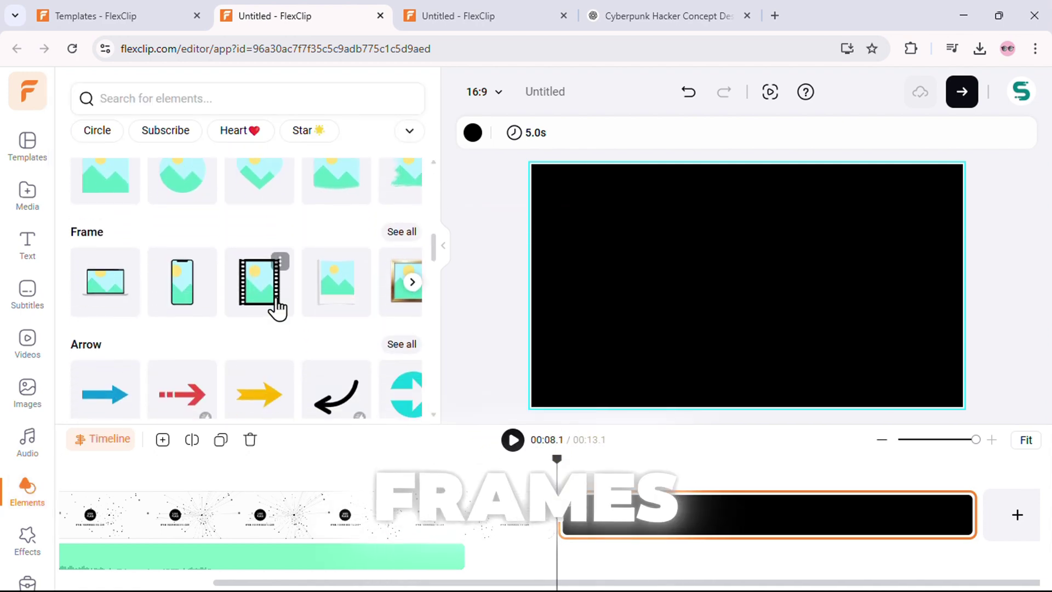
{"action": "scroll", "coordinate": [277, 299], "scroll_direction": "down", "scroll_amount": 10}
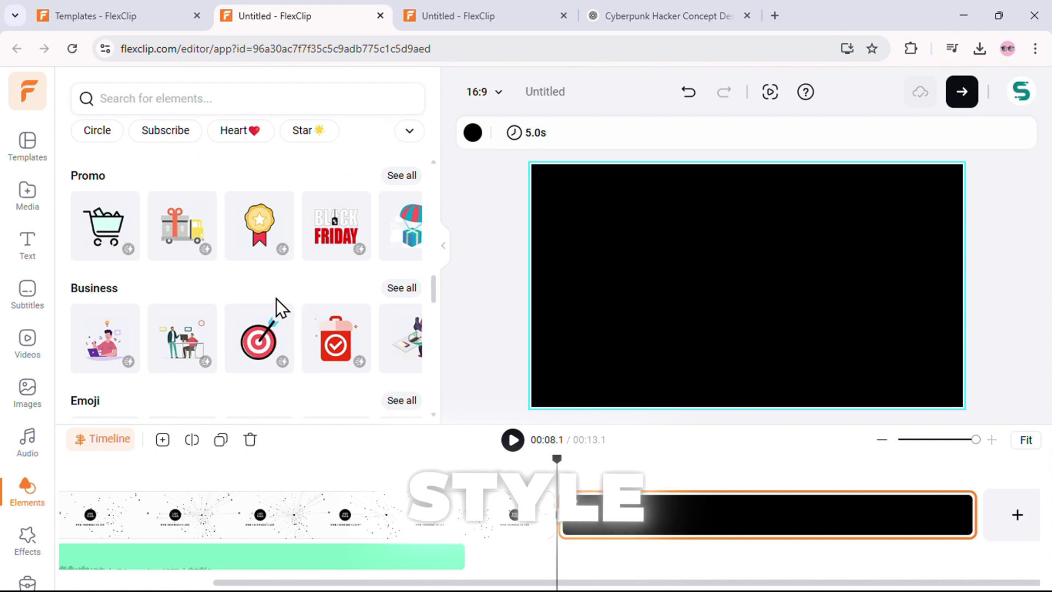
Browse the visual Effects, then bring up transitions for the cut between scenes 01 and 02.
{"action": "left_click", "coordinate": [30, 543]}
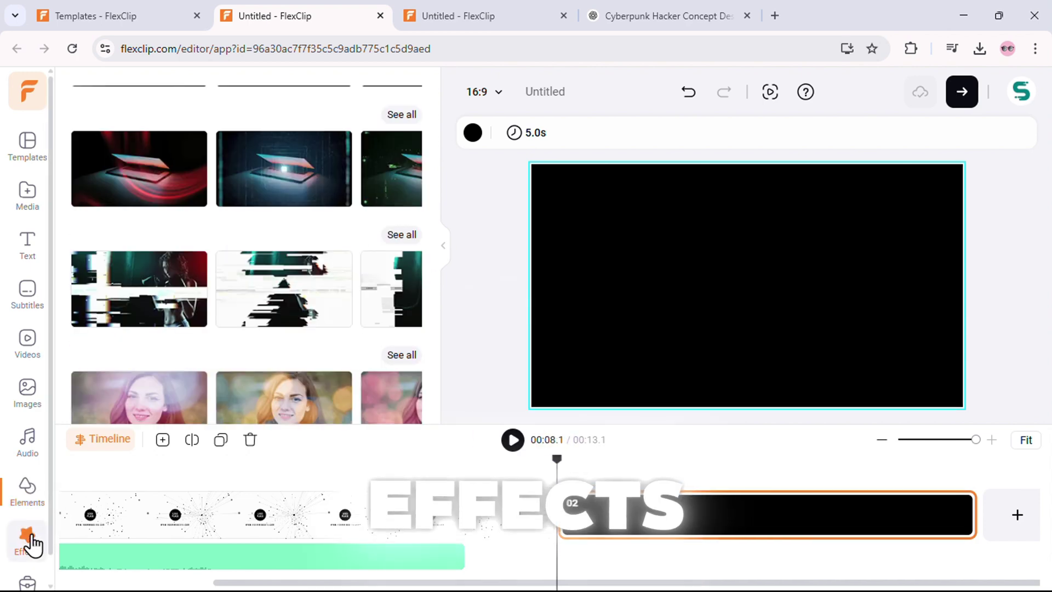
{"action": "scroll", "coordinate": [196, 327], "scroll_direction": "up", "scroll_amount": 9}
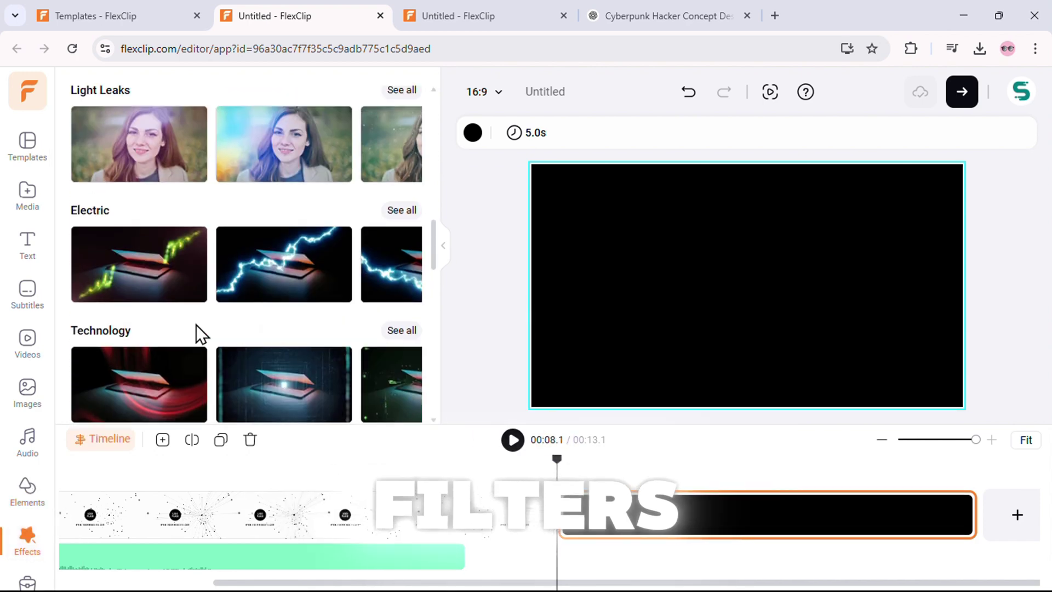
{"action": "scroll", "coordinate": [197, 329], "scroll_direction": "up", "scroll_amount": 7}
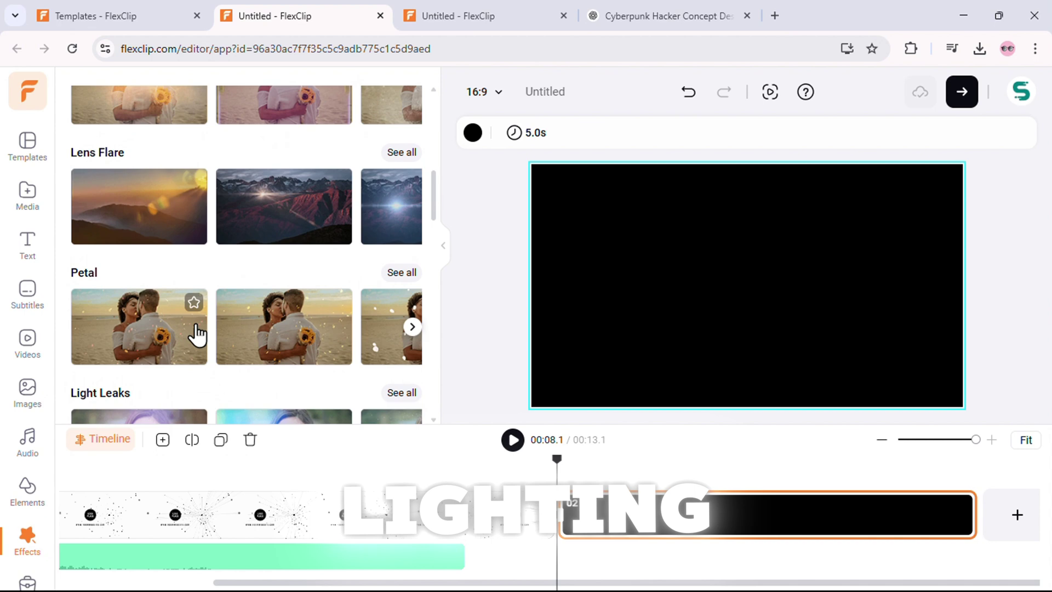
{"action": "scroll", "coordinate": [197, 334], "scroll_direction": "up", "scroll_amount": 3}
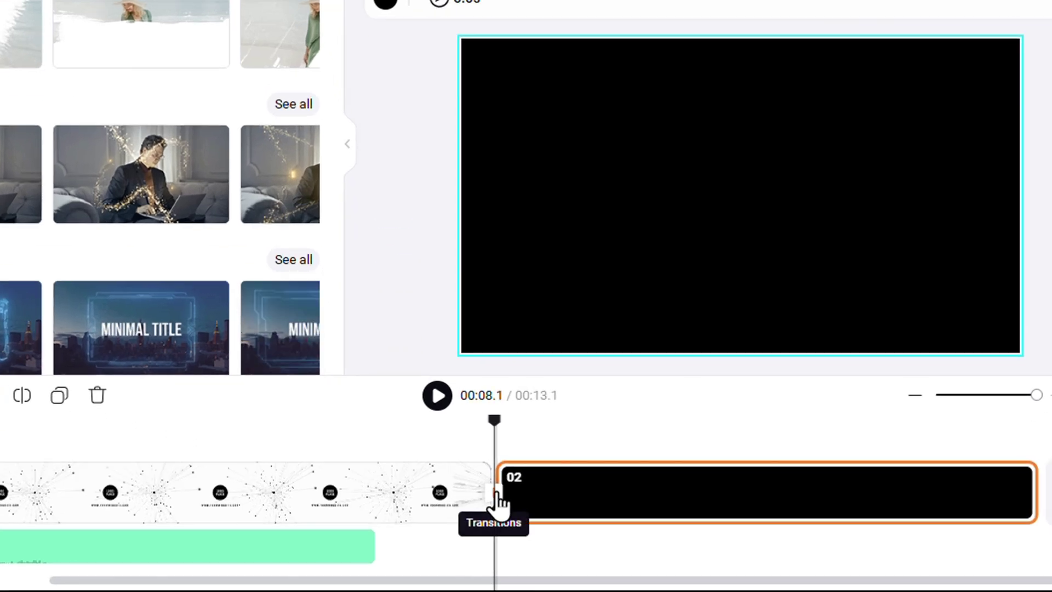
{"action": "left_click", "coordinate": [497, 496]}
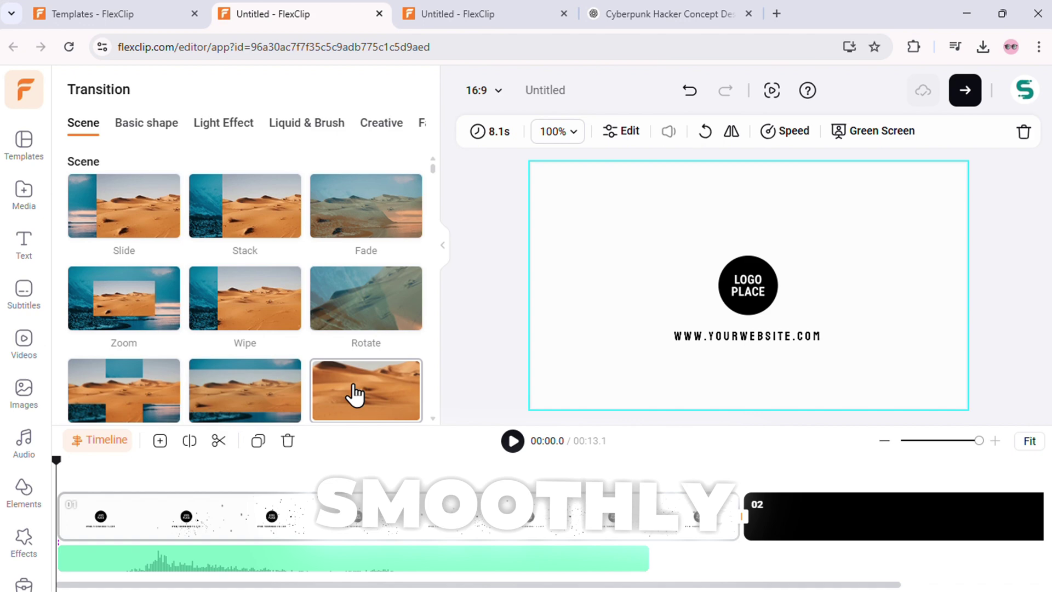
Scroll the Transition panel and browse the Basic shape, Light Effect and Liquid & Brush transitions.
{"action": "scroll", "coordinate": [282, 299], "scroll_direction": "down", "scroll_amount": 8}
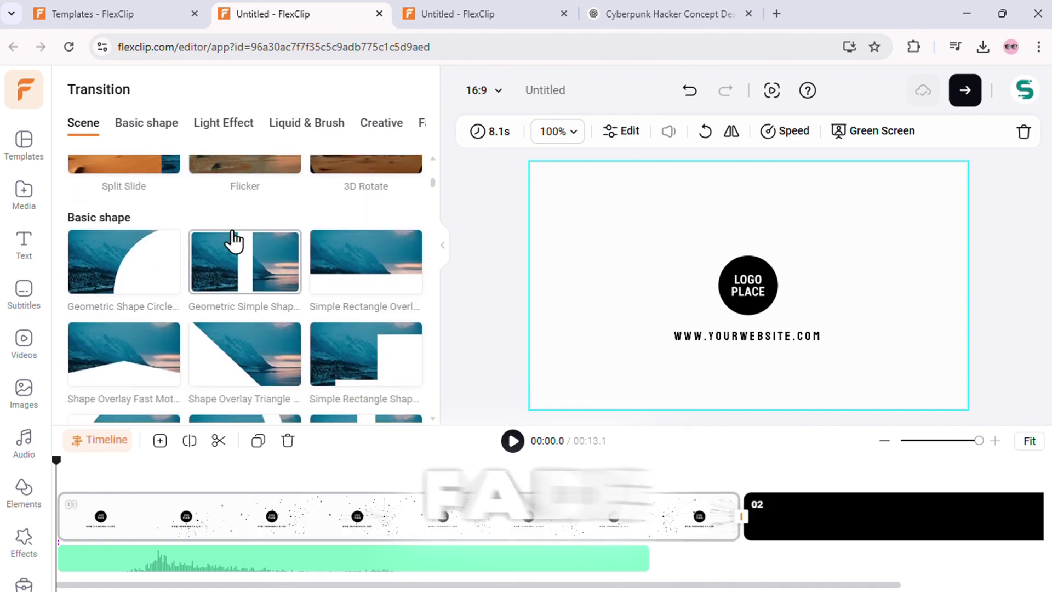
{"action": "left_click", "coordinate": [146, 126]}
{"action": "left_click", "coordinate": [245, 129]}
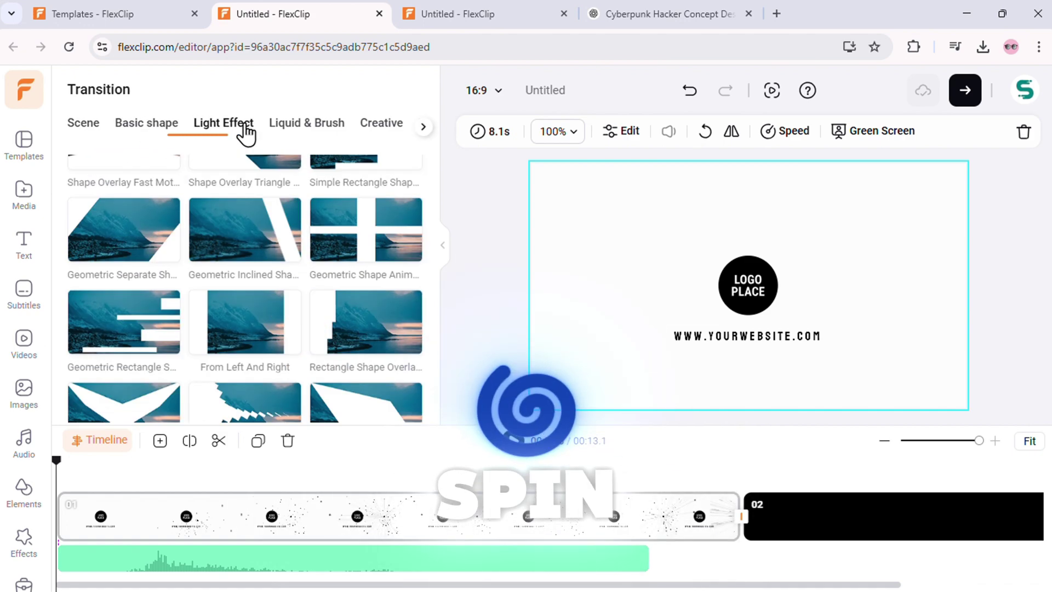
{"action": "left_click", "coordinate": [301, 126]}
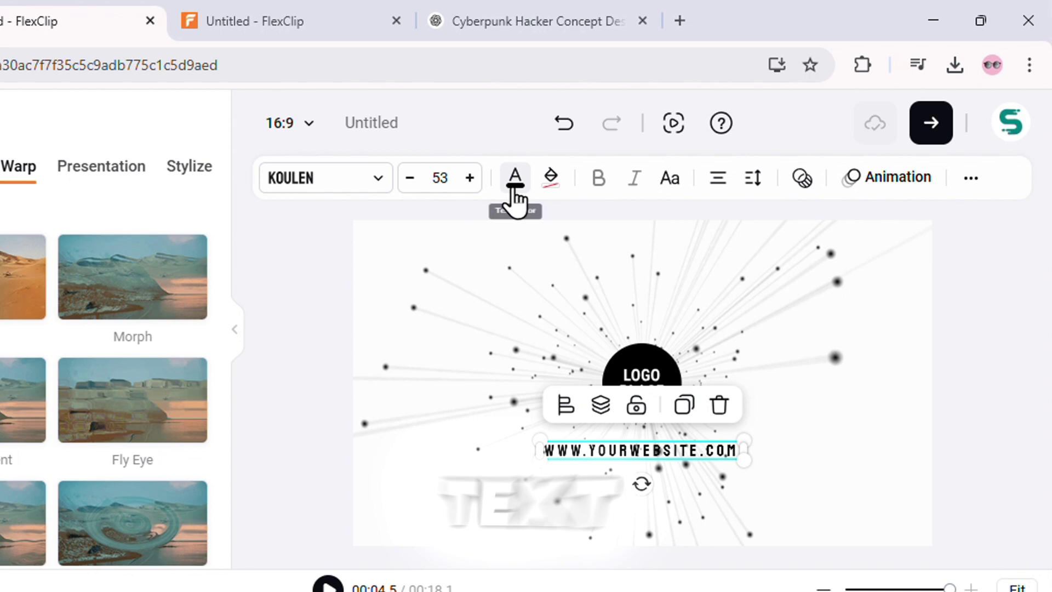
Apply the Zoom Out inside motion to the presenter video scene and play it back.
{"action": "left_click", "coordinate": [515, 187]}
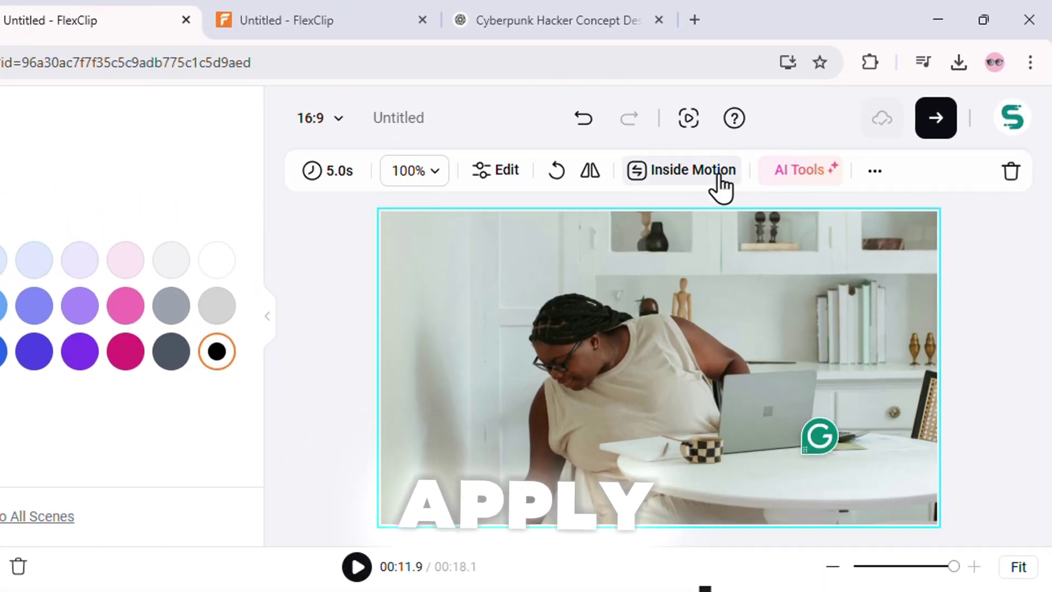
{"action": "left_click", "coordinate": [713, 180]}
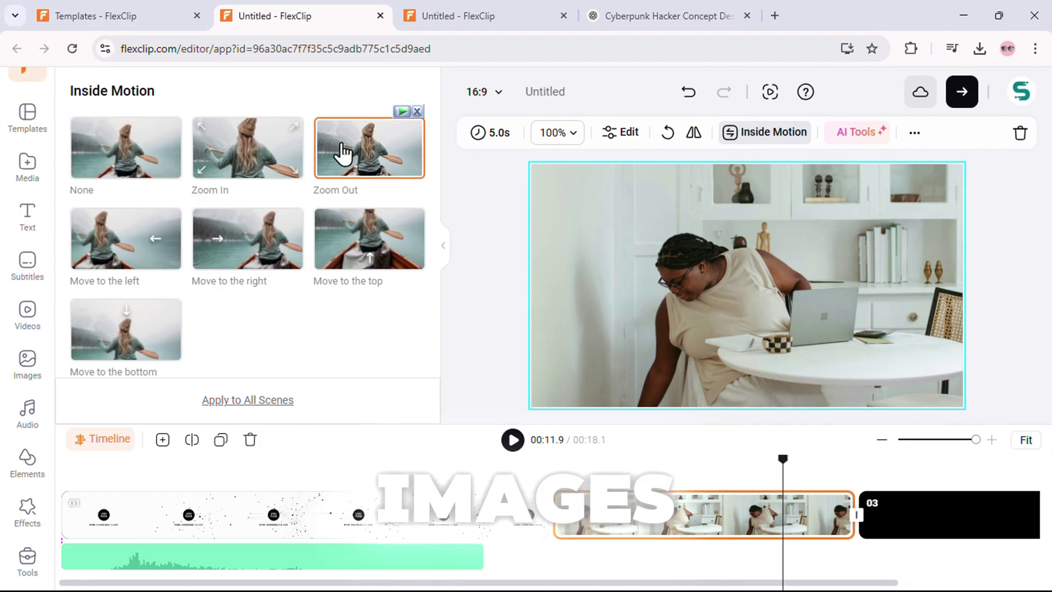
{"action": "left_click", "coordinate": [343, 153]}
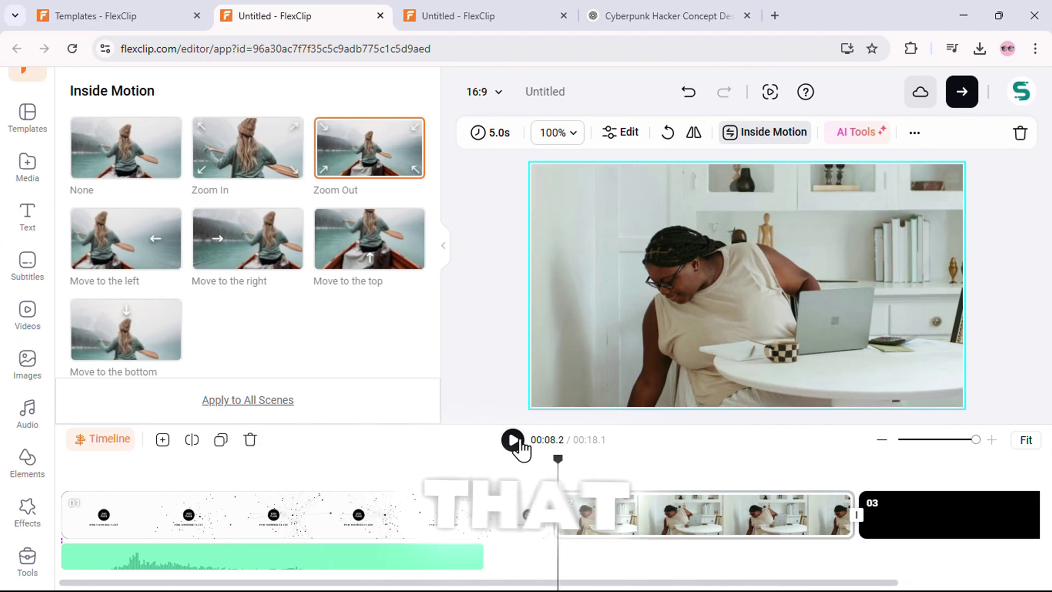
{"action": "left_click", "coordinate": [512, 440]}
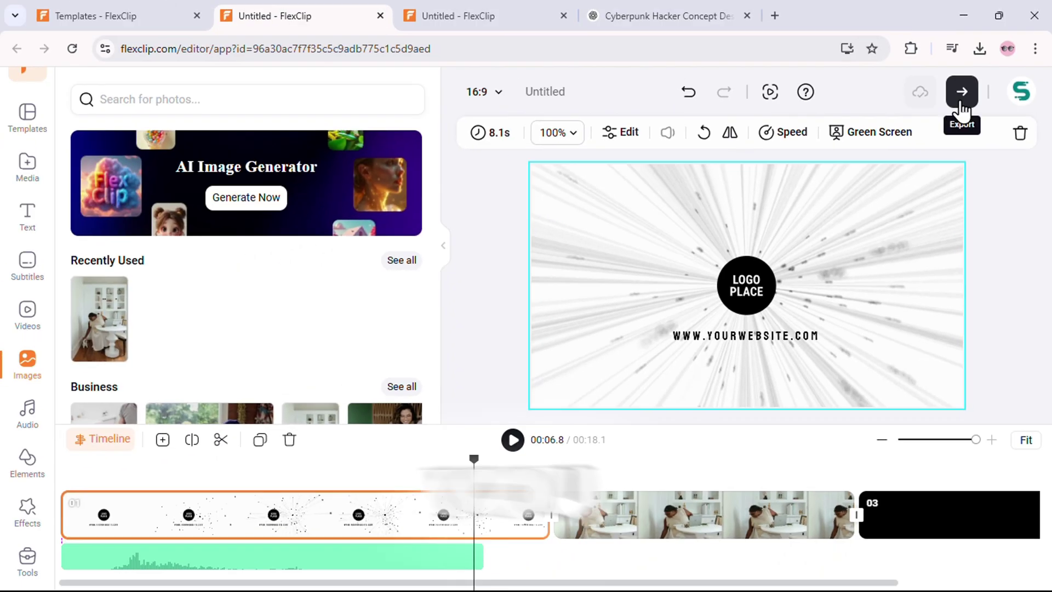
Open the export settings, keeping 30fps frame rate and Recommended Quality.
{"action": "left_click", "coordinate": [962, 104]}
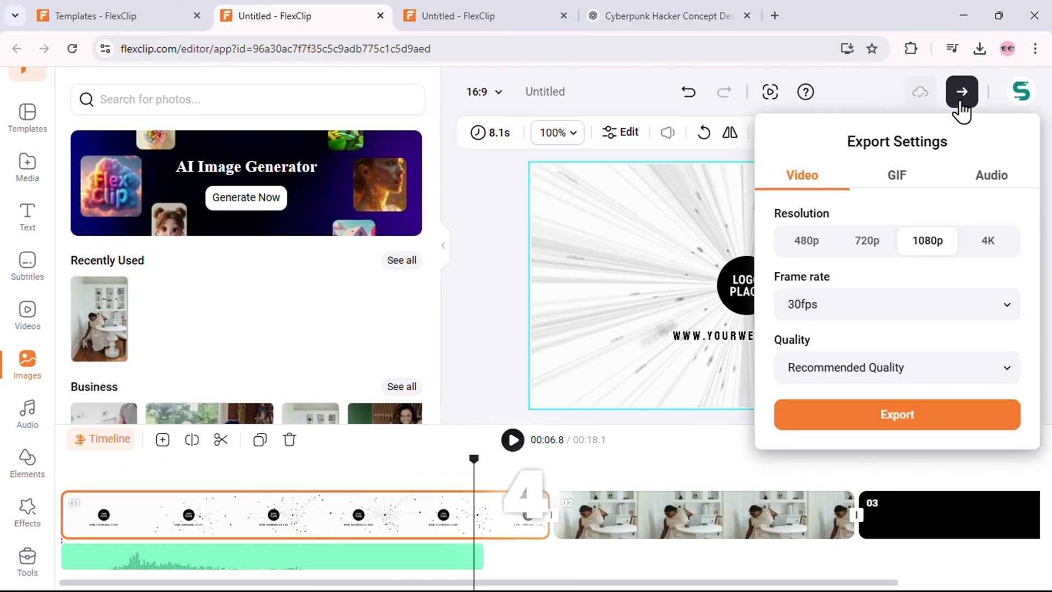
{"action": "left_click", "coordinate": [1007, 311]}
{"action": "left_click", "coordinate": [1011, 317]}
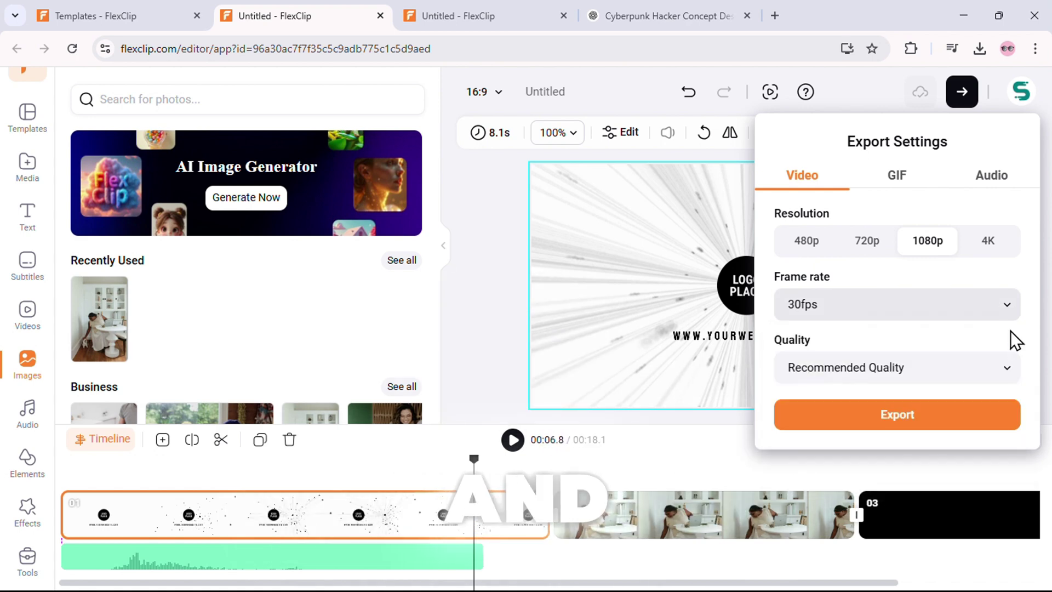
{"action": "left_click", "coordinate": [1010, 370]}
{"action": "left_click", "coordinate": [1010, 368]}
Compare the GIF, Video and MP3 audio export options.
{"action": "left_click", "coordinate": [912, 176]}
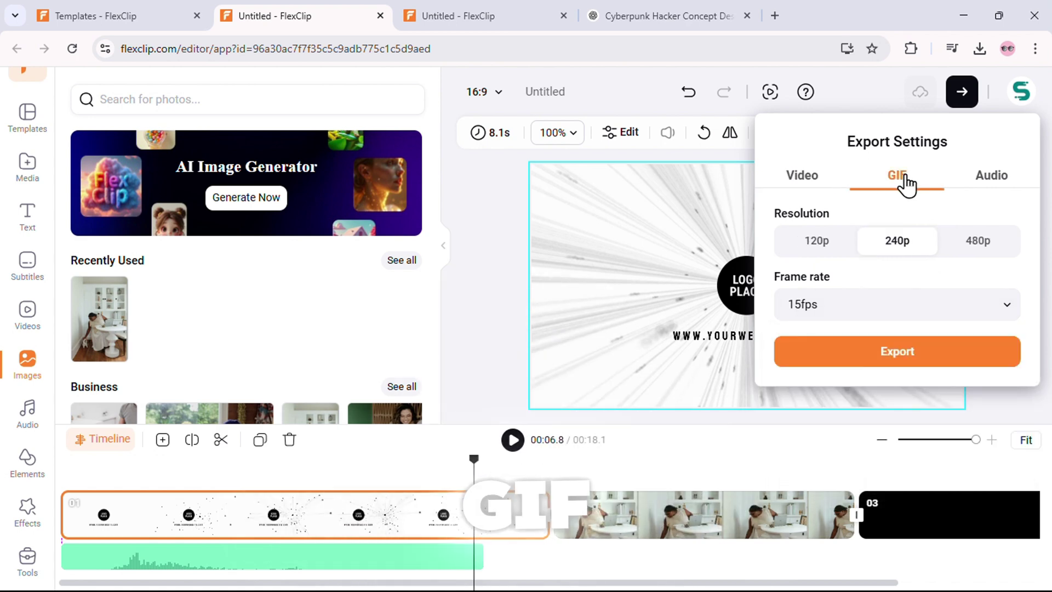
{"action": "left_click", "coordinate": [801, 189]}
{"action": "left_click", "coordinate": [976, 189]}
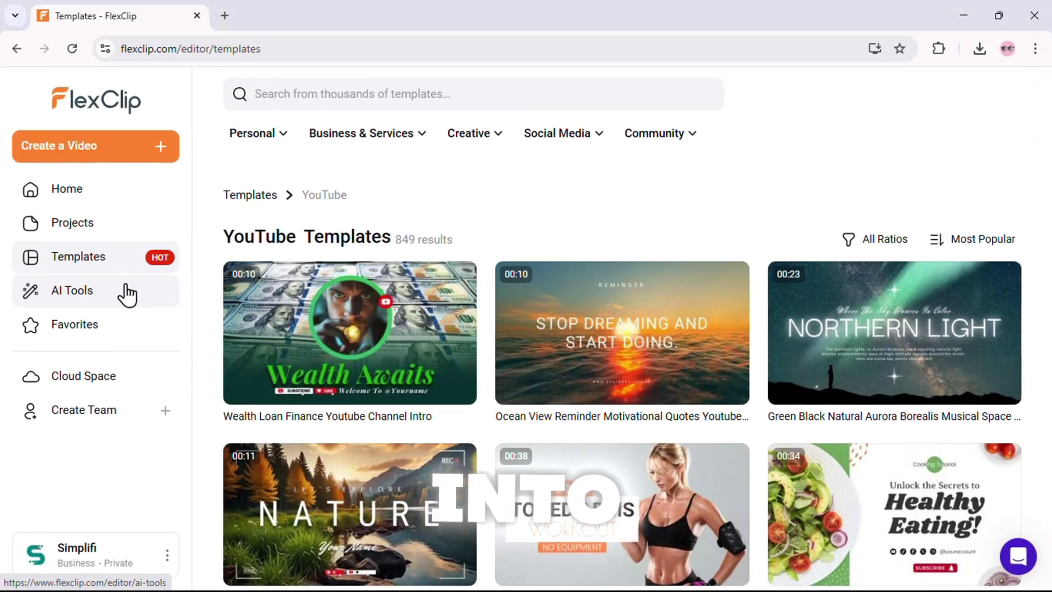
Go to the AI Tools page, scroll its sections, and jump to the Image tools.
{"action": "left_click", "coordinate": [126, 294]}
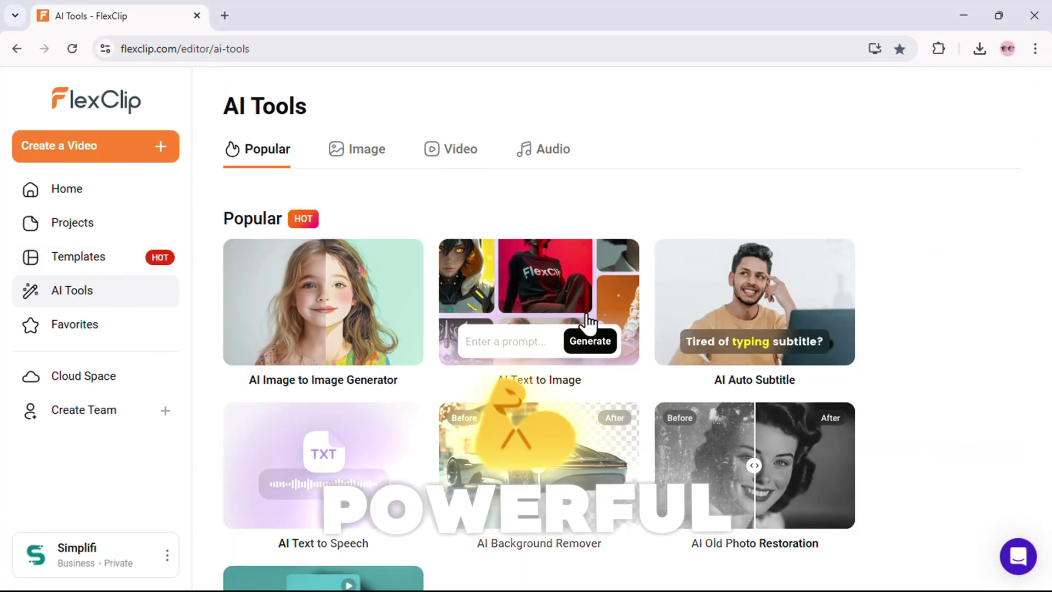
{"action": "scroll", "coordinate": [587, 318], "scroll_direction": "down", "scroll_amount": 12}
{"action": "scroll", "coordinate": [587, 315], "scroll_direction": "down", "scroll_amount": 13}
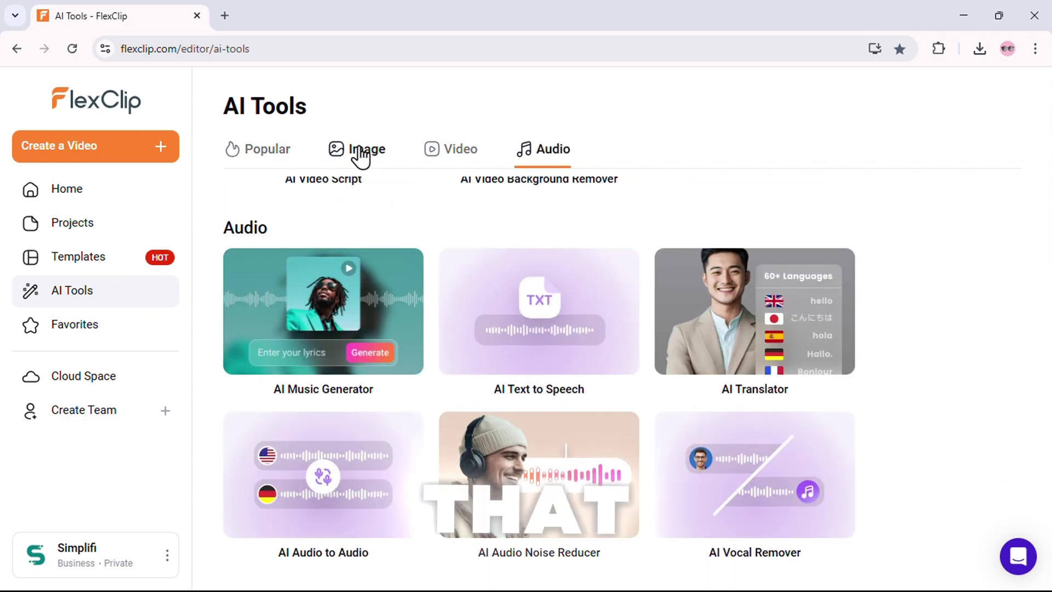
{"action": "left_click", "coordinate": [360, 157]}
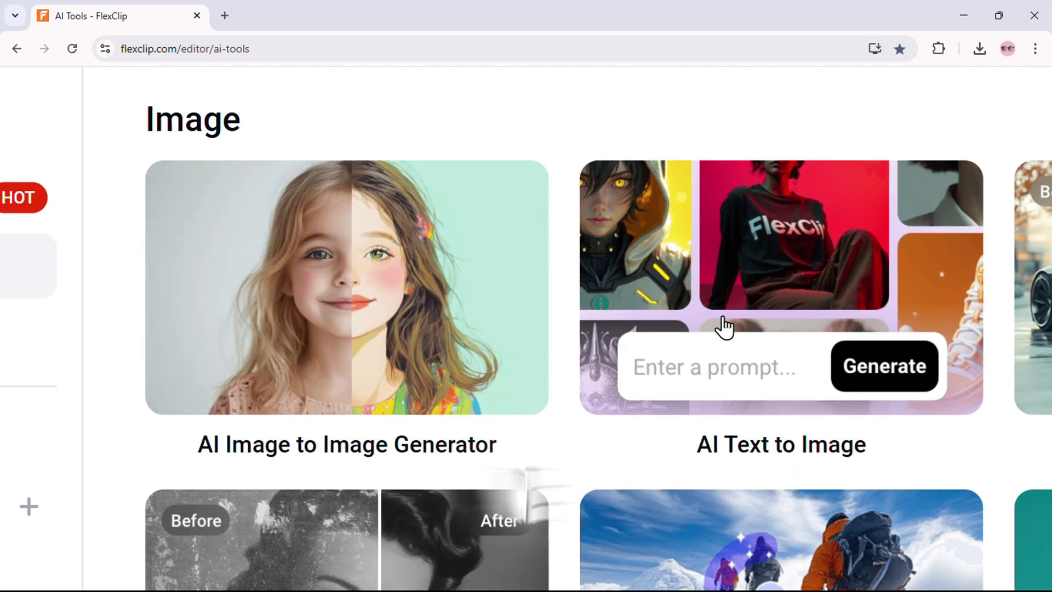
Page through the four generated 9:16 Cyberpunk female-hacker portraits.
{"action": "scroll", "coordinate": [723, 327], "scroll_direction": "right", "scroll_amount": 2}
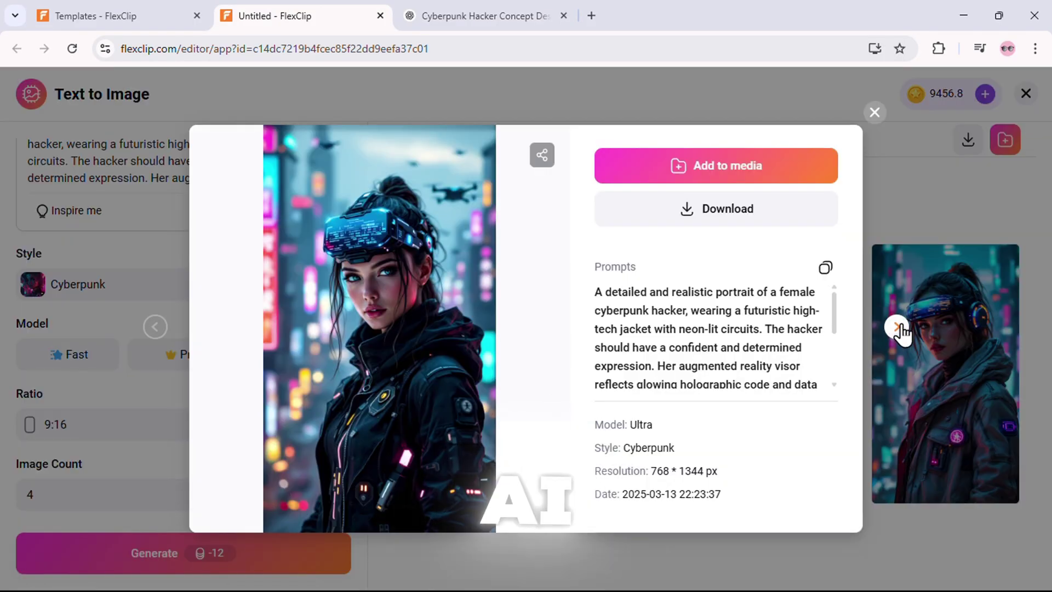
{"action": "left_click", "coordinate": [896, 327]}
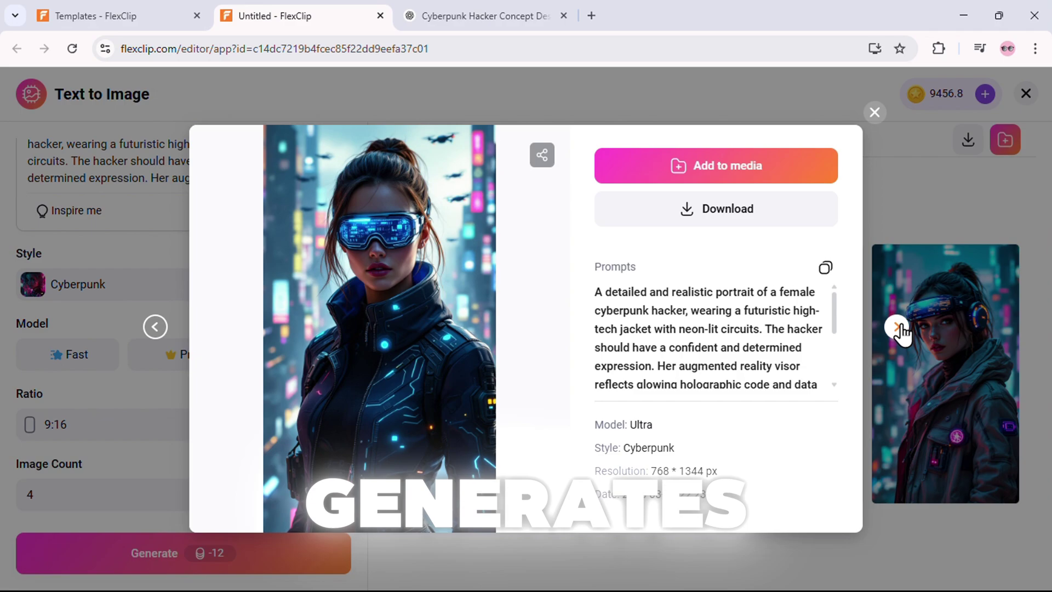
{"action": "left_click", "coordinate": [896, 327]}
{"action": "left_click", "coordinate": [896, 327]}
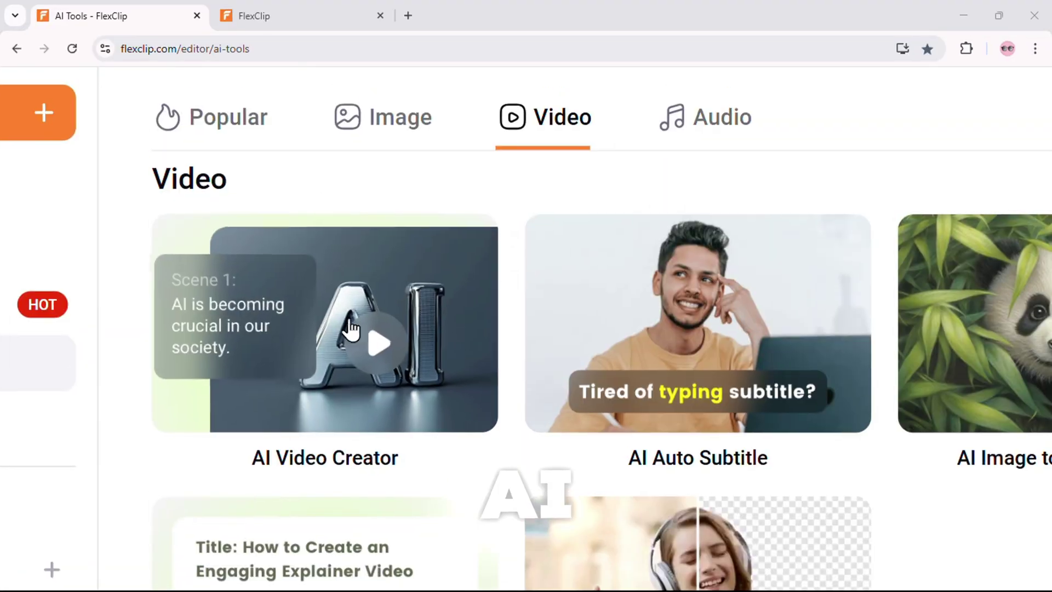
Start AI Video Creator in the editor and choose the Article/URL to Video option.
{"action": "left_click", "coordinate": [366, 336]}
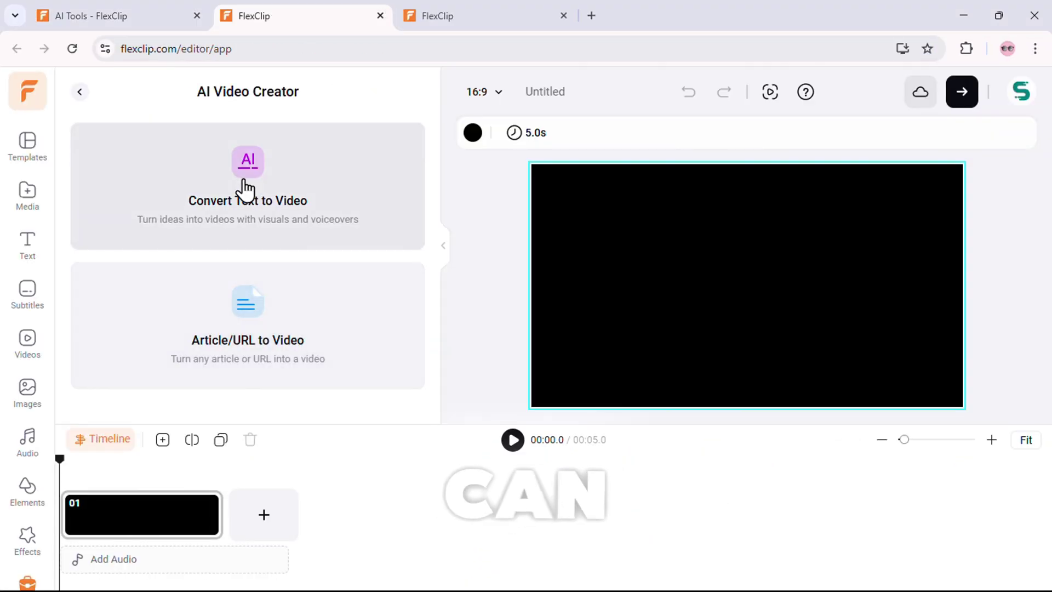
{"action": "left_click", "coordinate": [245, 188]}
{"action": "left_click", "coordinate": [82, 96]}
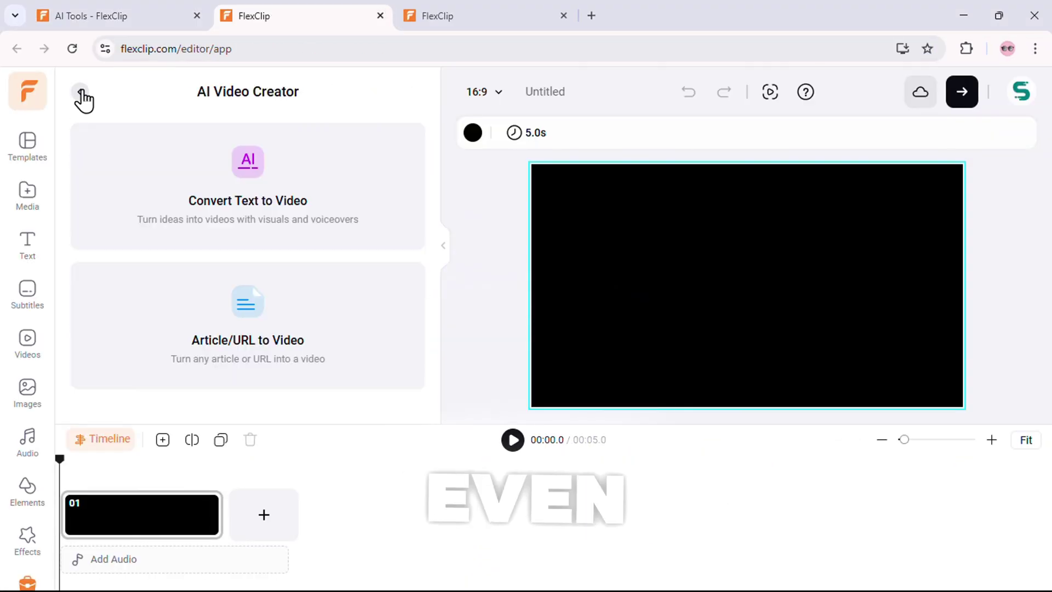
{"action": "left_click", "coordinate": [322, 321]}
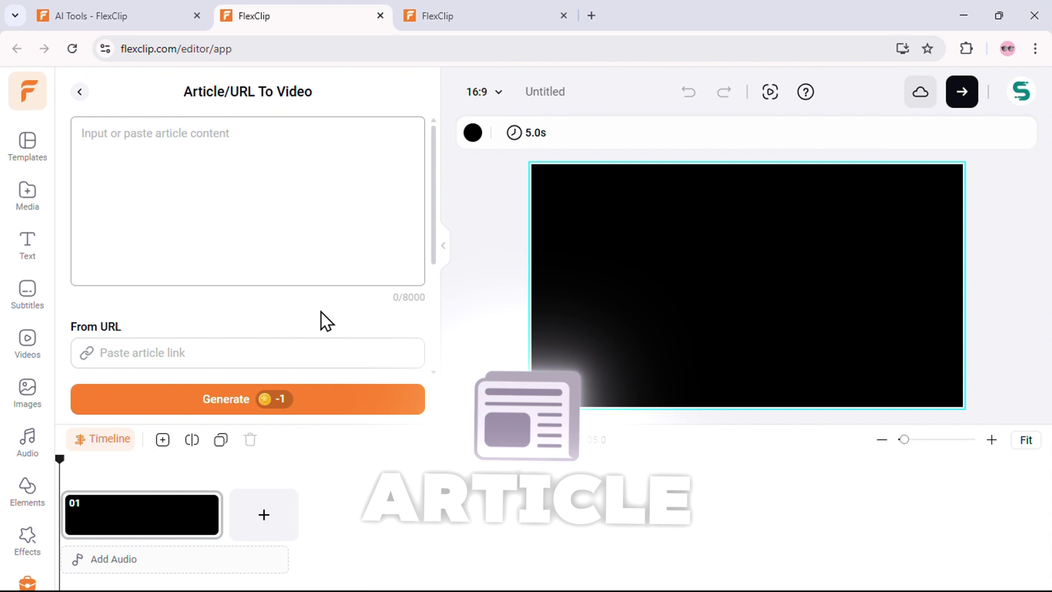
Generate a Block-style video from the Macworld article, add it after existing scenes, and preview.
{"action": "scroll", "coordinate": [323, 321], "scroll_direction": "down", "scroll_amount": 3}
{"action": "scroll", "coordinate": [174, 203], "scroll_direction": "up", "scroll_amount": 1}
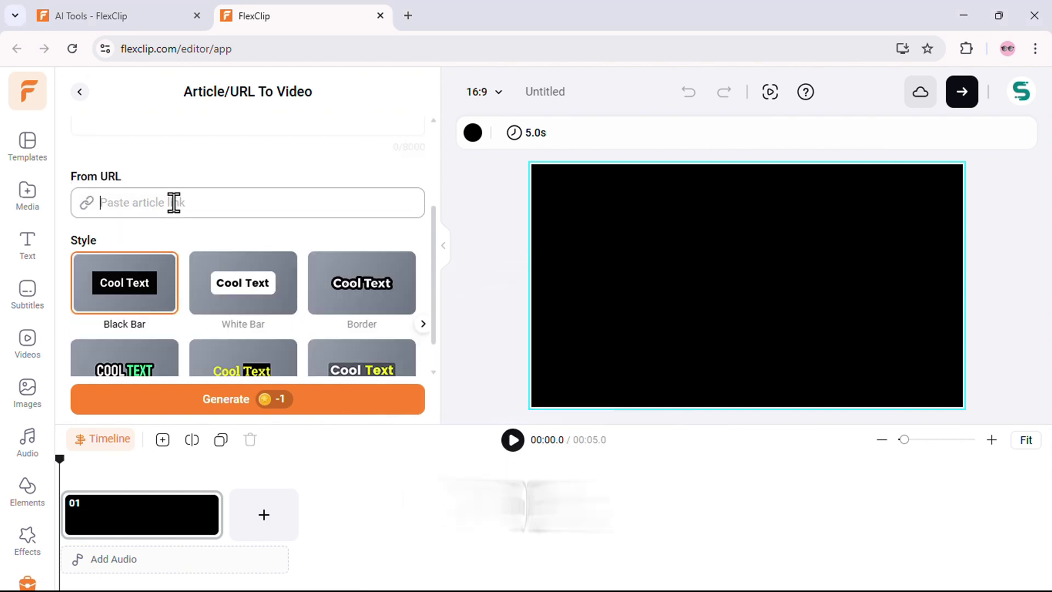
{"action": "scroll", "coordinate": [328, 351], "scroll_direction": "down", "scroll_amount": 1}
{"action": "left_click", "coordinate": [235, 336]}
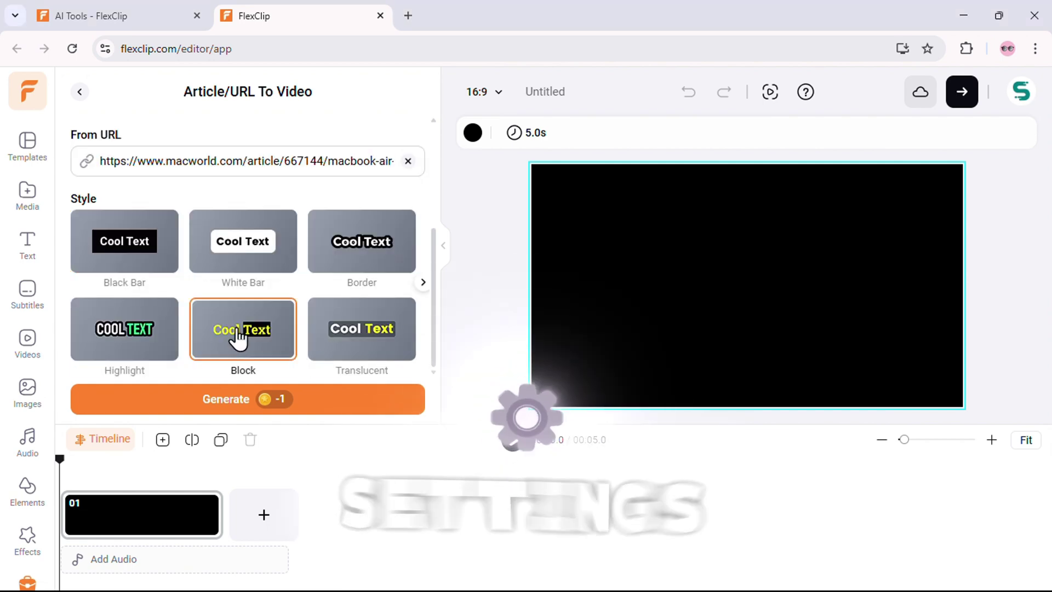
{"action": "left_click", "coordinate": [246, 399]}
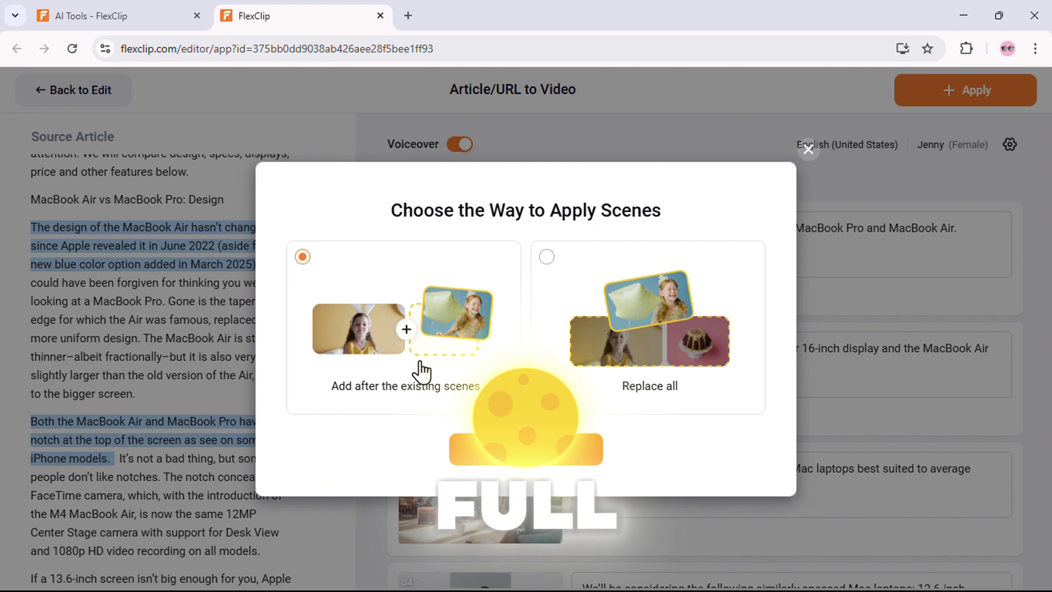
{"action": "left_click", "coordinate": [418, 367]}
{"action": "left_click", "coordinate": [513, 354]}
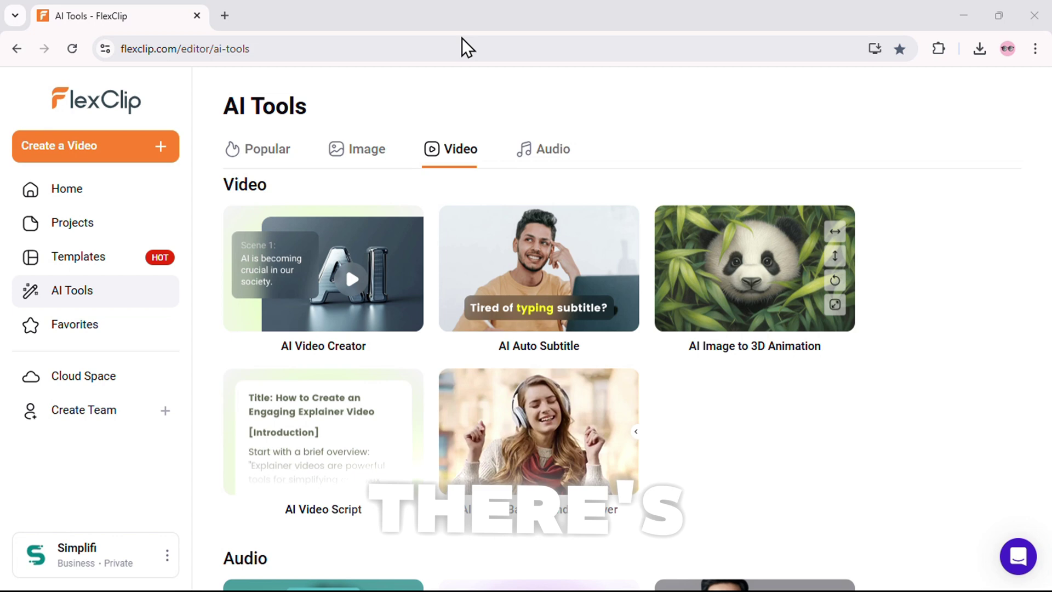
{"action": "left_click", "coordinate": [548, 280]}
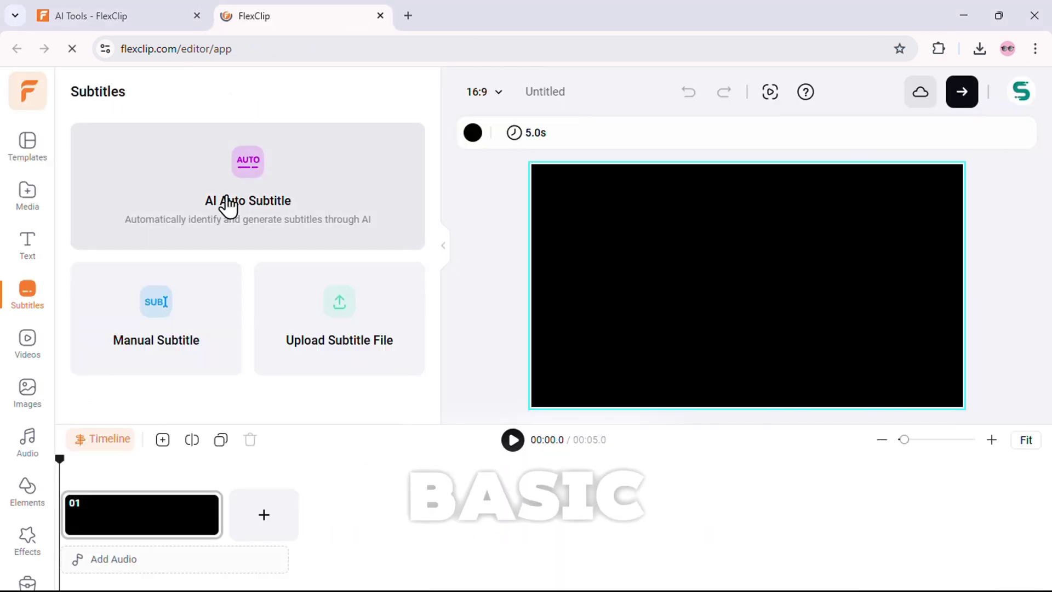
{"action": "left_click", "coordinate": [228, 205]}
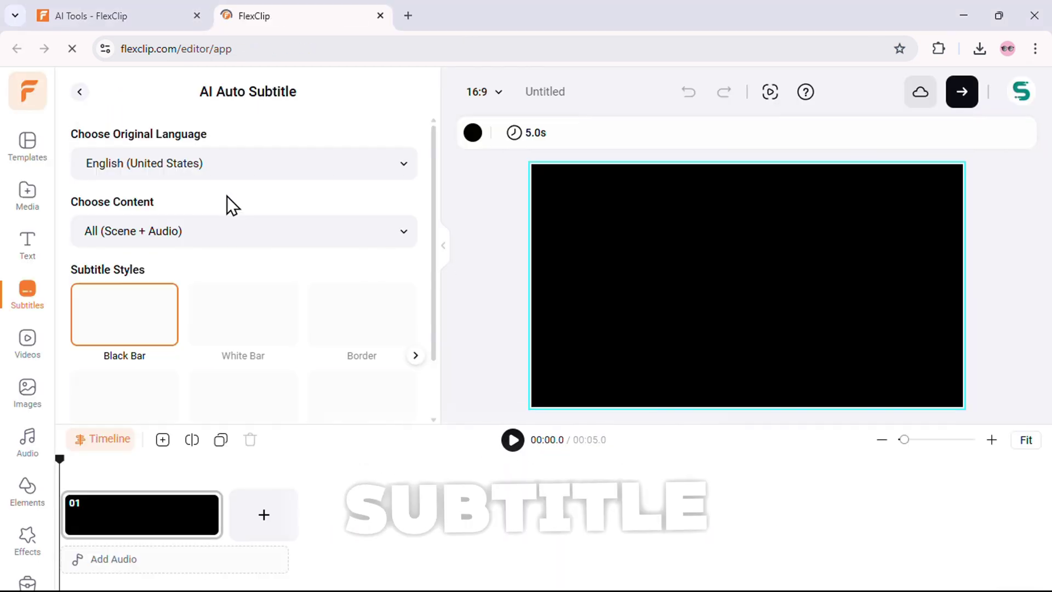
{"action": "left_click", "coordinate": [302, 173]}
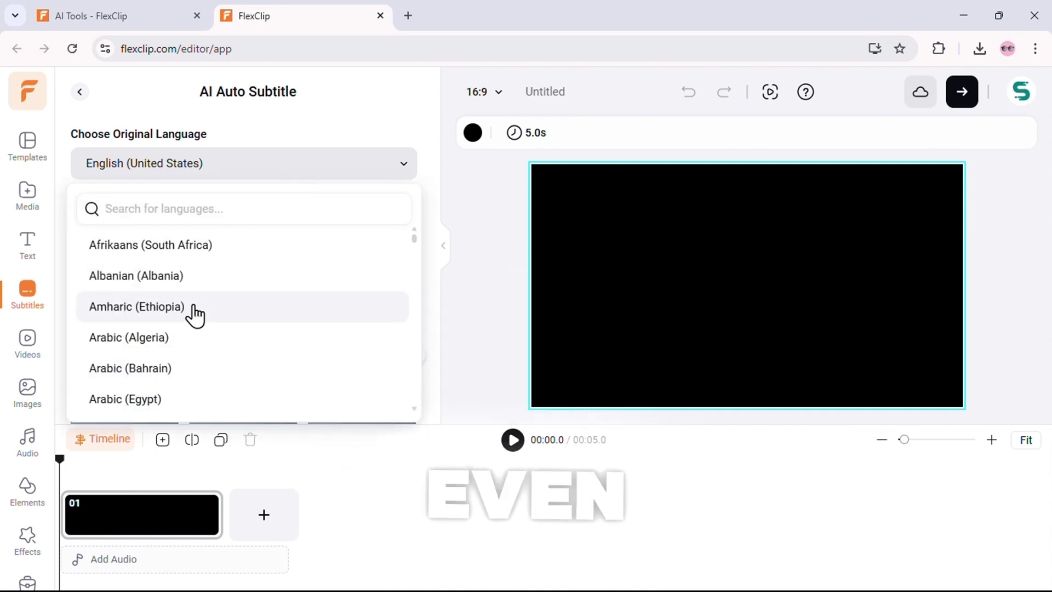
{"action": "scroll", "coordinate": [193, 312], "scroll_direction": "down", "scroll_amount": 8}
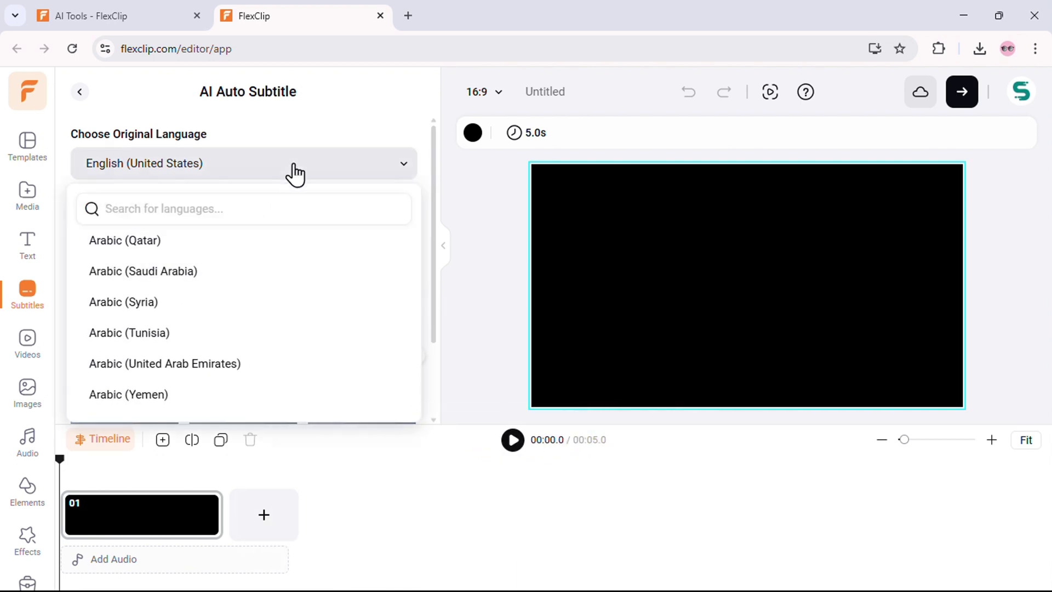
{"action": "scroll", "coordinate": [296, 175], "scroll_direction": "down", "scroll_amount": 3}
{"action": "left_click", "coordinate": [143, 14]}
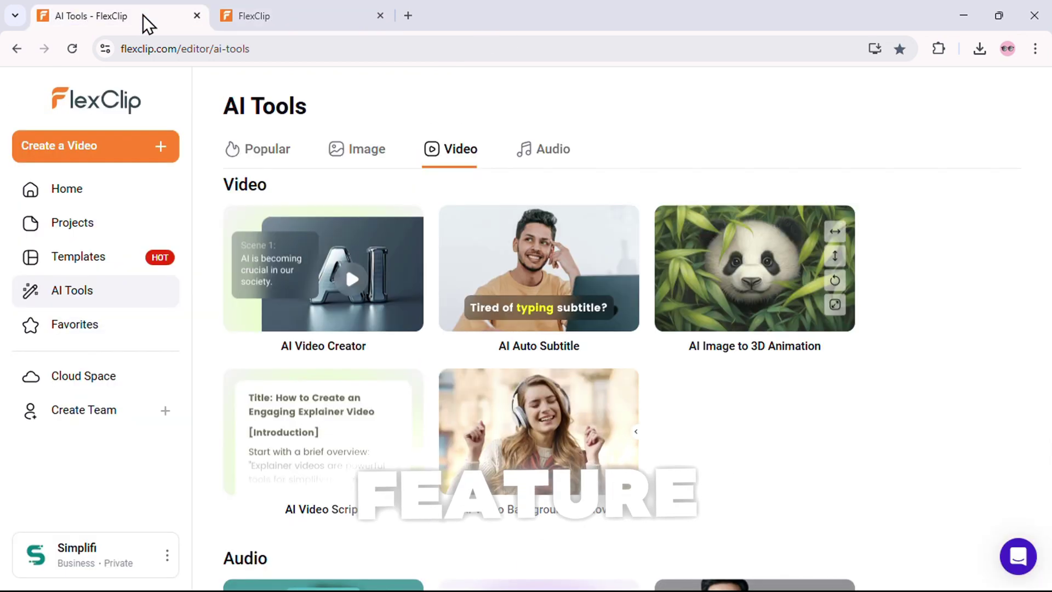
{"action": "left_click", "coordinate": [745, 266]}
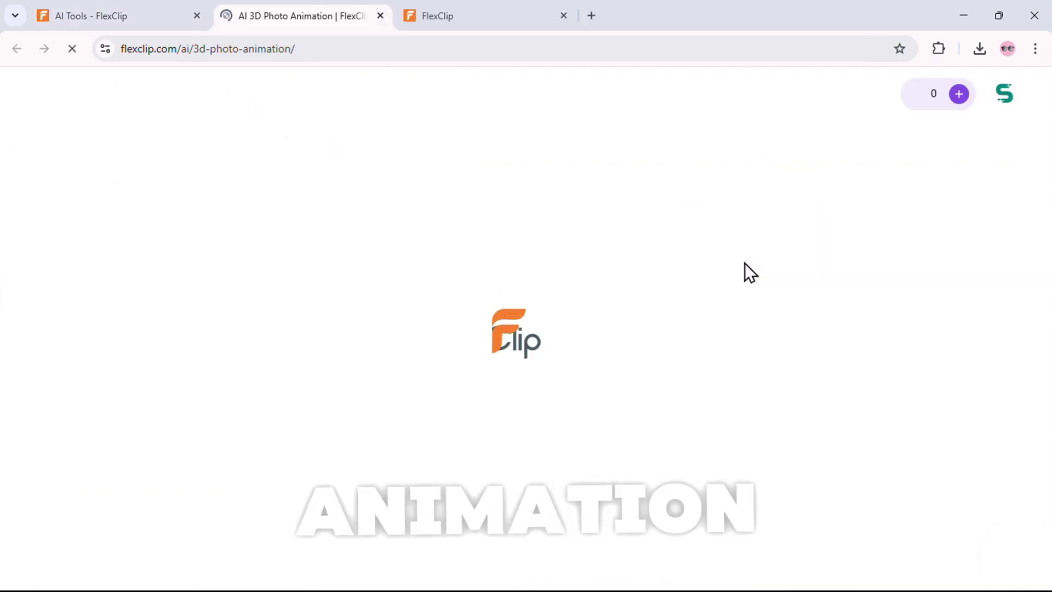
{"action": "left_click", "coordinate": [299, 277]}
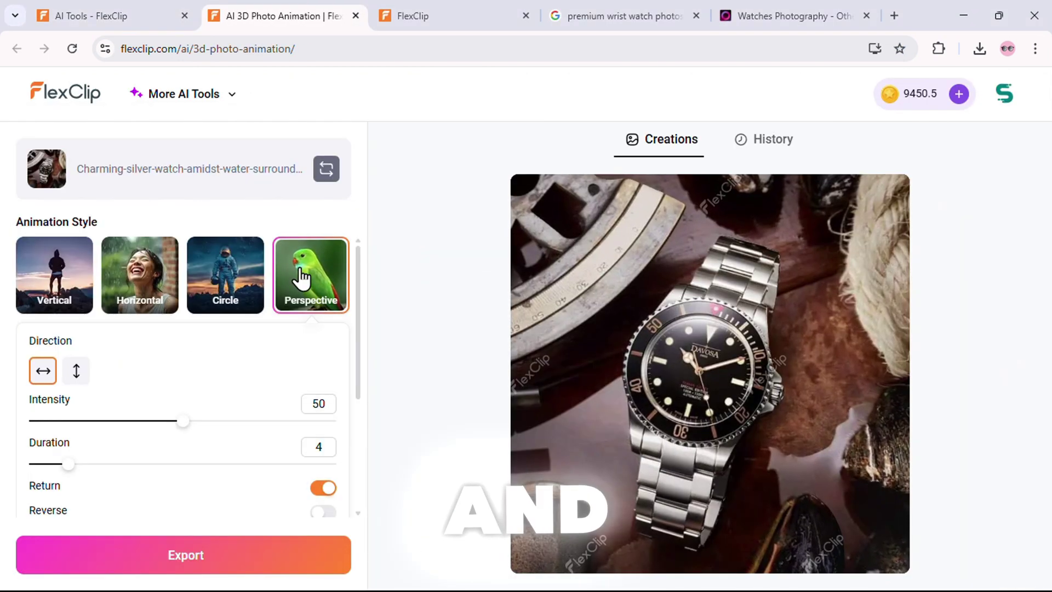
{"action": "left_click", "coordinate": [231, 274]}
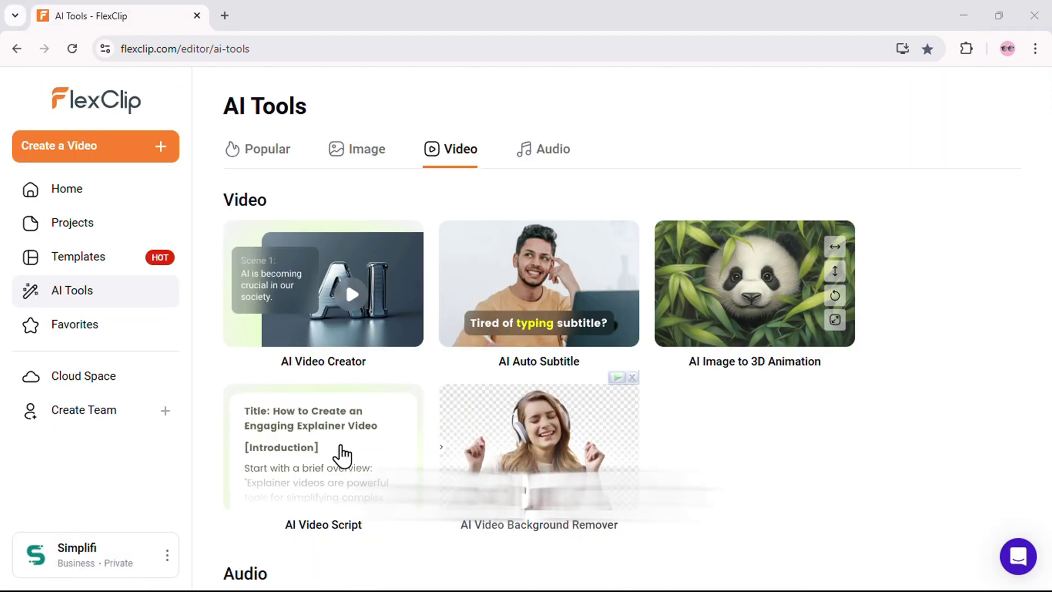
View the AI Video Script and AI Video Background Remover tool pages.
{"action": "left_click", "coordinate": [319, 463]}
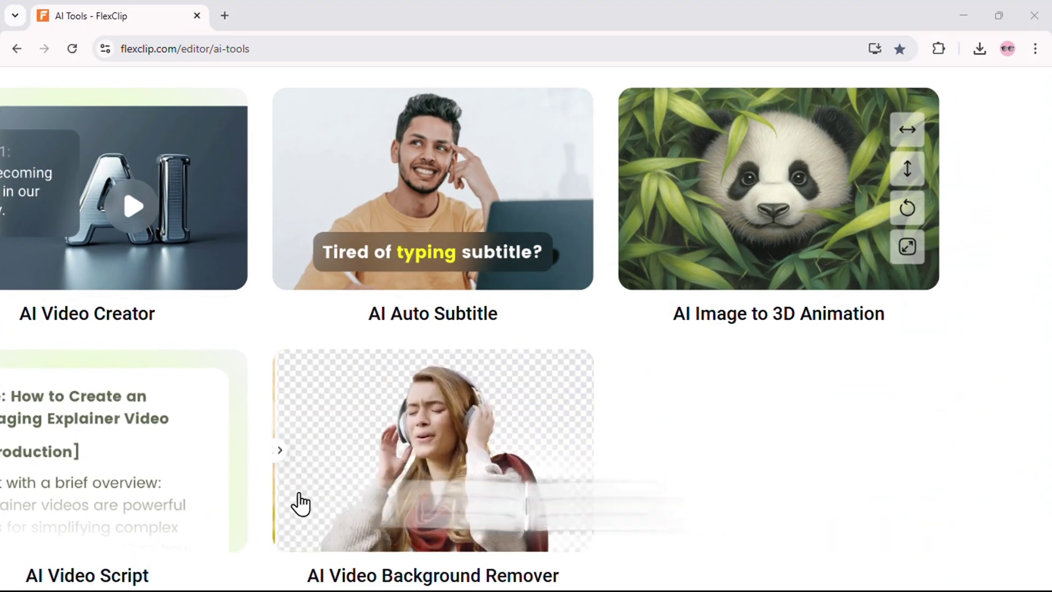
{"action": "left_click", "coordinate": [365, 478]}
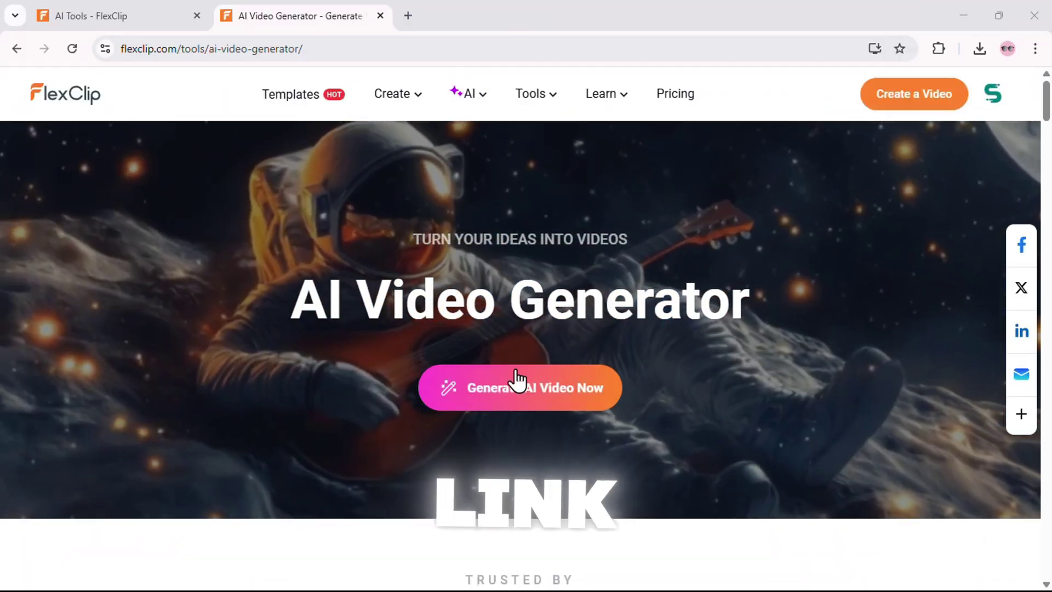
Generate a 10s Professional-mode clip of a young woman eating at a wooden dining table.
{"action": "left_click", "coordinate": [516, 379]}
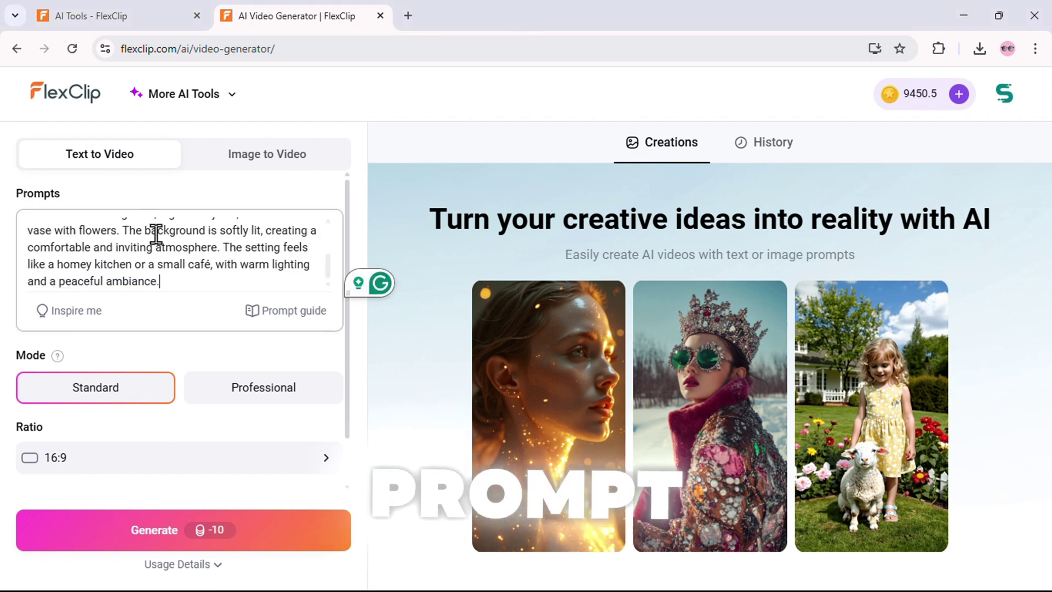
{"action": "scroll", "coordinate": [156, 235], "scroll_direction": "up", "scroll_amount": 2}
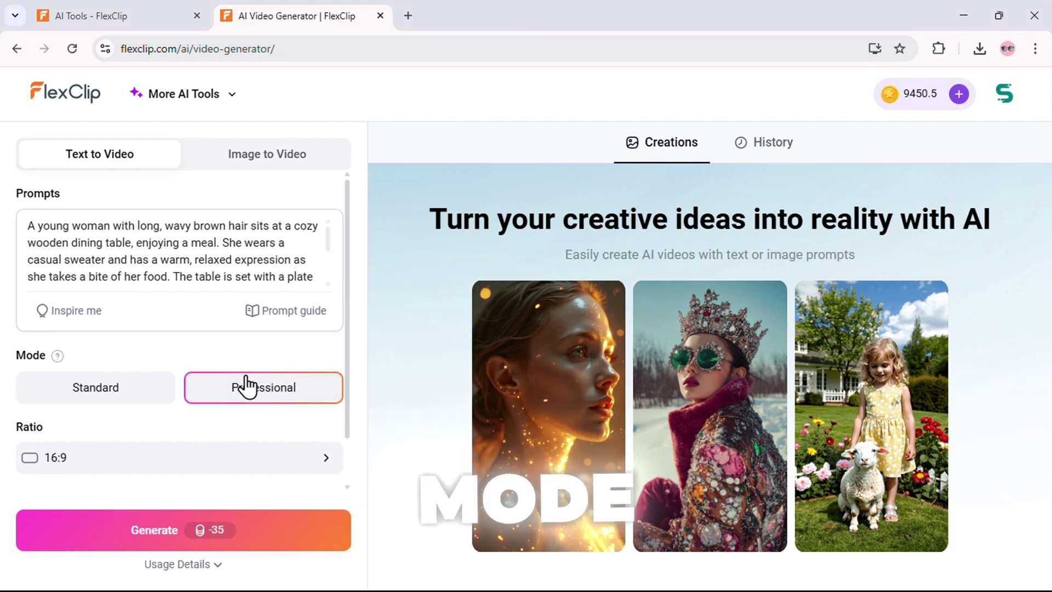
{"action": "scroll", "coordinate": [246, 377], "scroll_direction": "down", "scroll_amount": 1}
{"action": "left_click", "coordinate": [256, 493]}
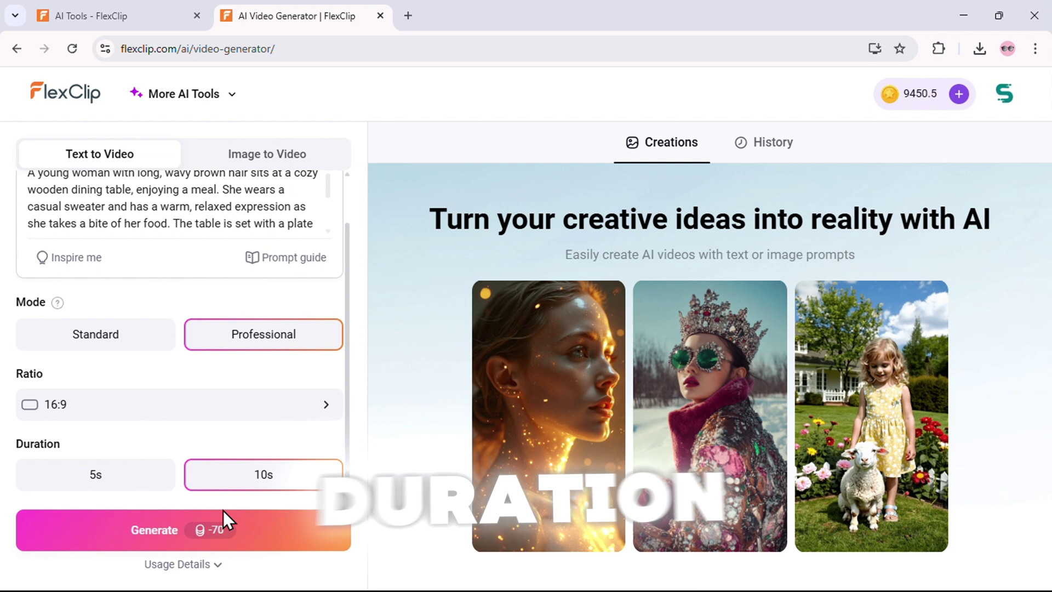
{"action": "left_click", "coordinate": [177, 534]}
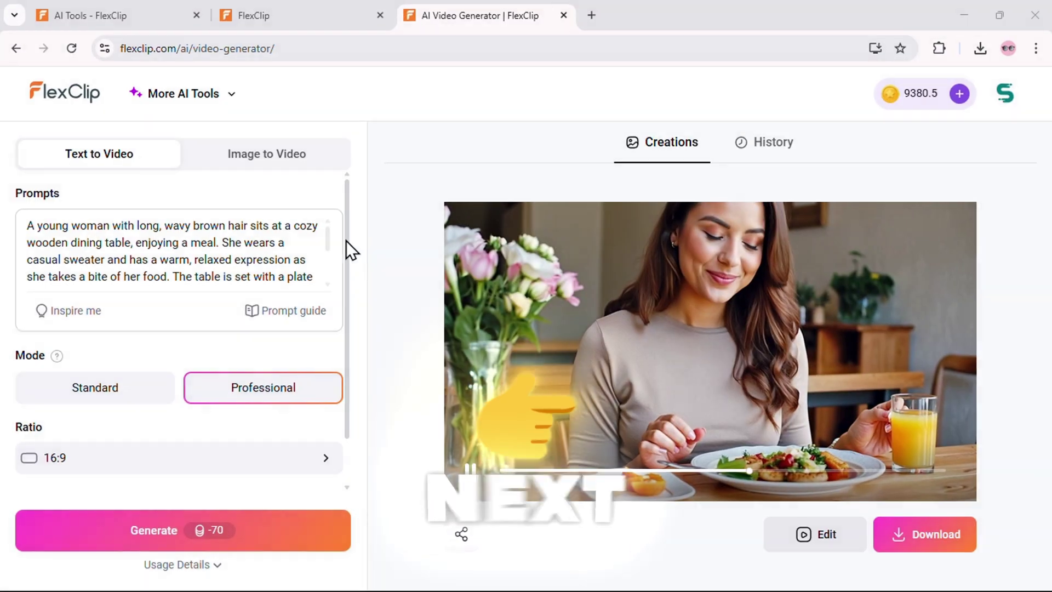
In Image to Video, upload an AI-made image and paste the couple-at-sunset prompt.
{"action": "left_click", "coordinate": [252, 162]}
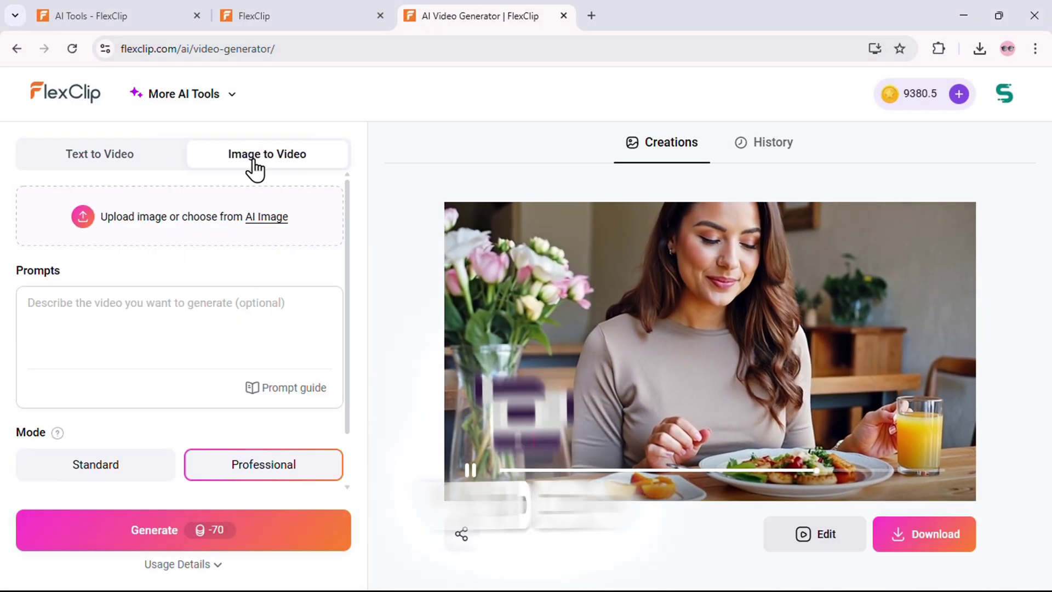
{"action": "left_click", "coordinate": [132, 225]}
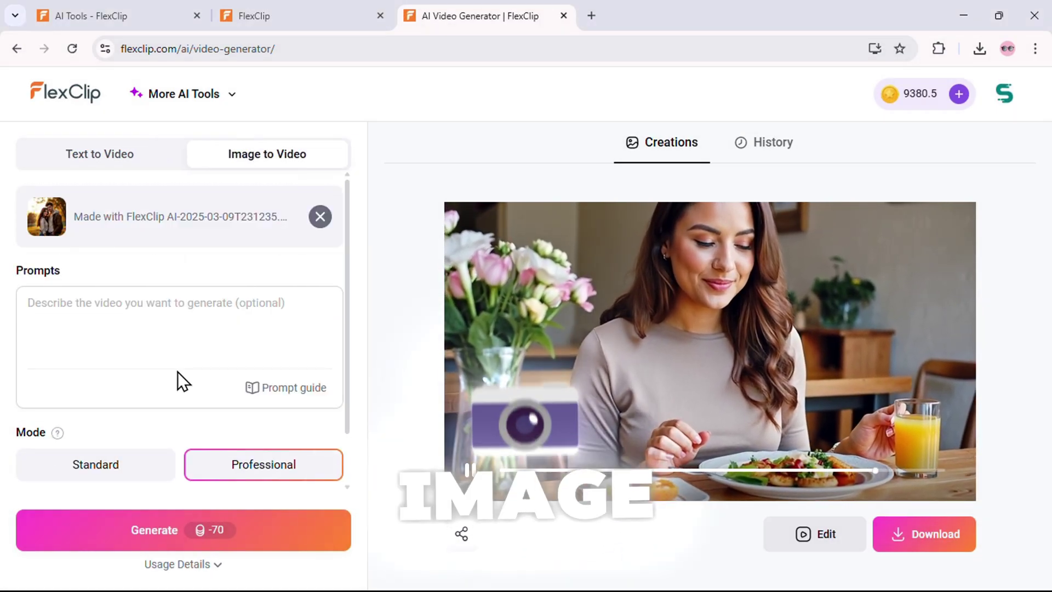
{"action": "left_click", "coordinate": [93, 332]}
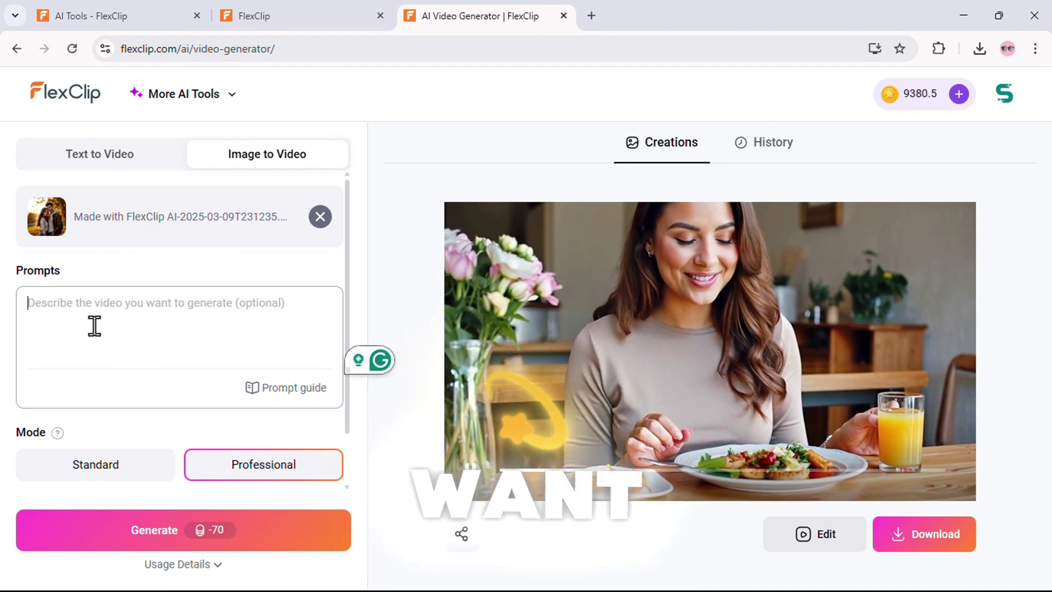
{"action": "key", "text": "ctrl+v"}
Keep Professional mode and start the 10-second image-to-video generation.
{"action": "scroll", "coordinate": [62, 308], "scroll_direction": "up", "scroll_amount": 2}
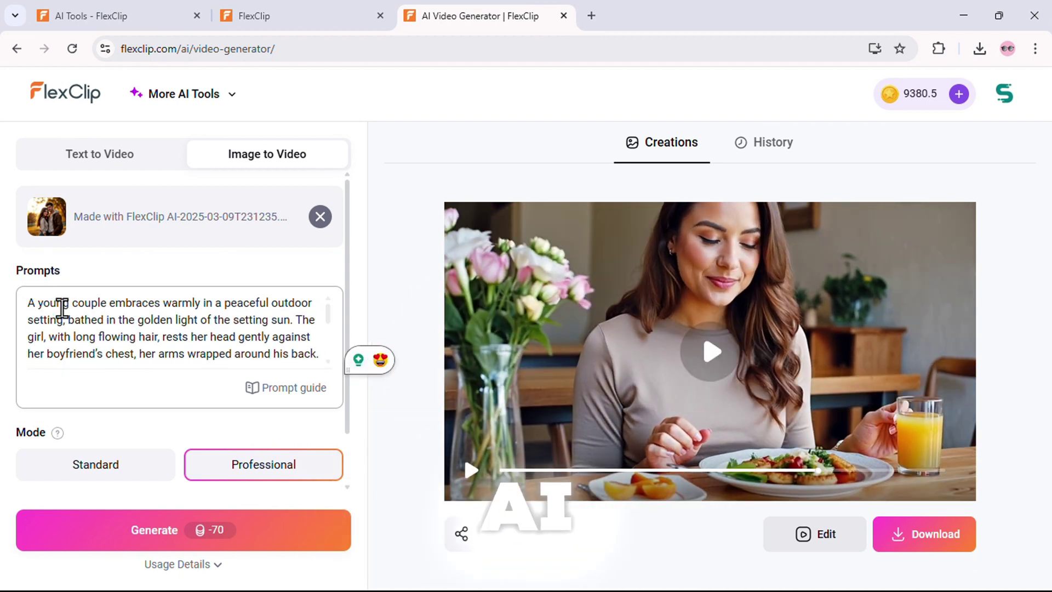
{"action": "scroll", "coordinate": [224, 451], "scroll_direction": "down", "scroll_amount": 1}
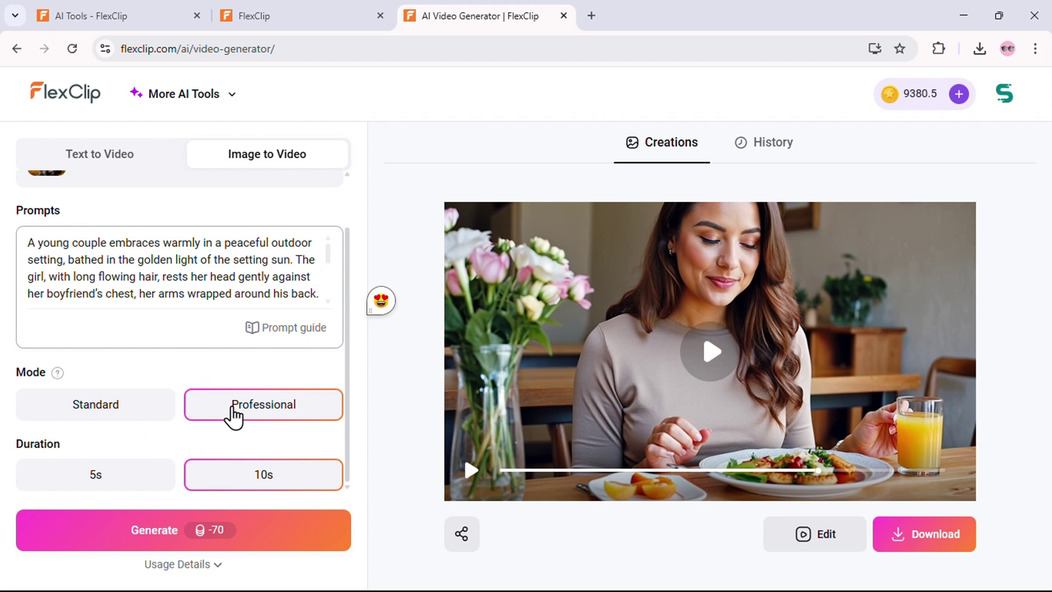
{"action": "left_click", "coordinate": [231, 415]}
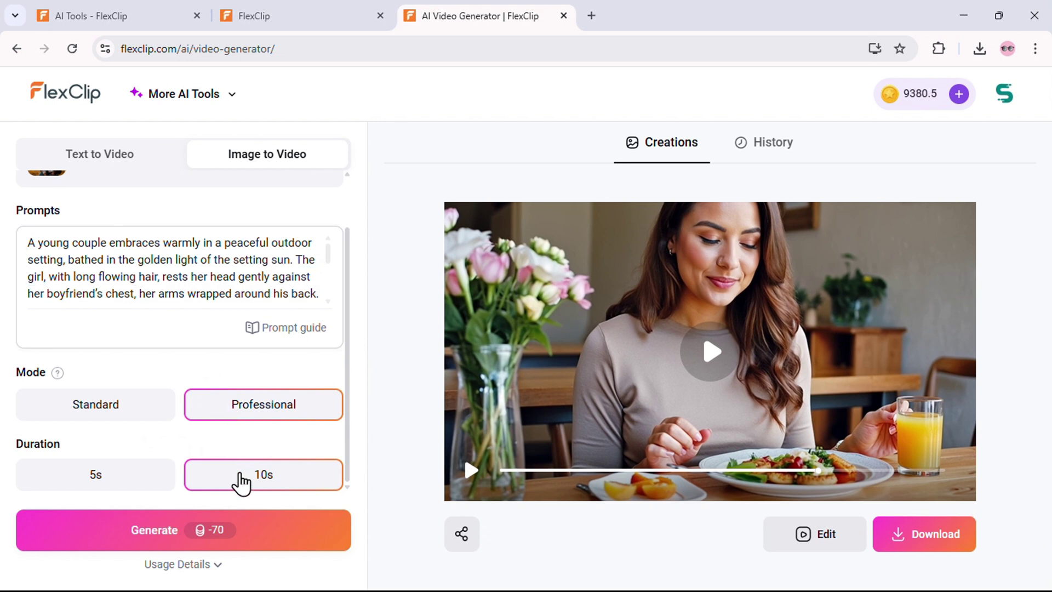
{"action": "left_click", "coordinate": [186, 531]}
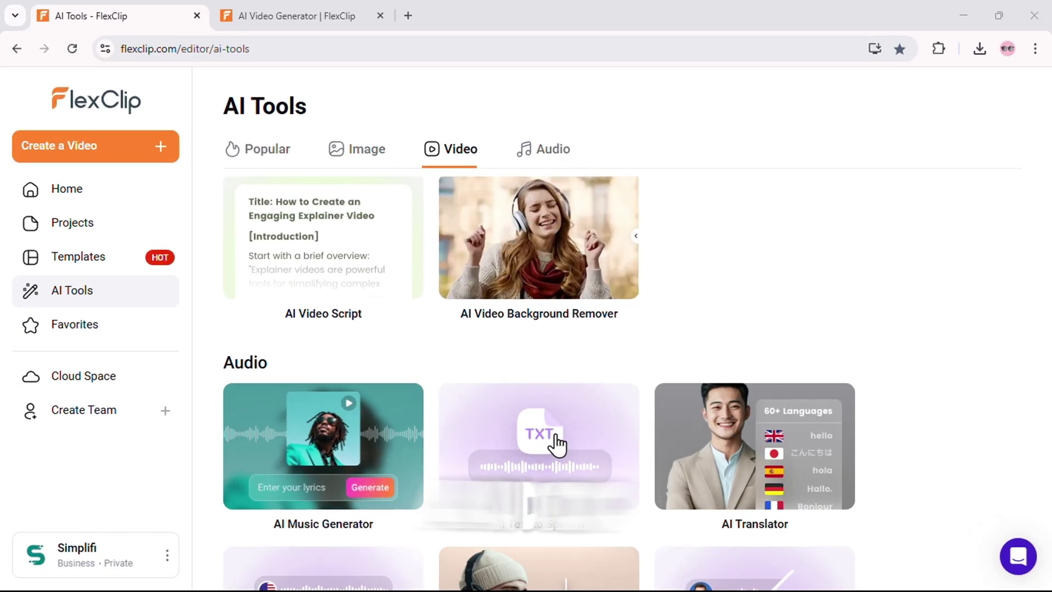
{"action": "scroll", "coordinate": [558, 445], "scroll_direction": "down", "scroll_amount": 3}
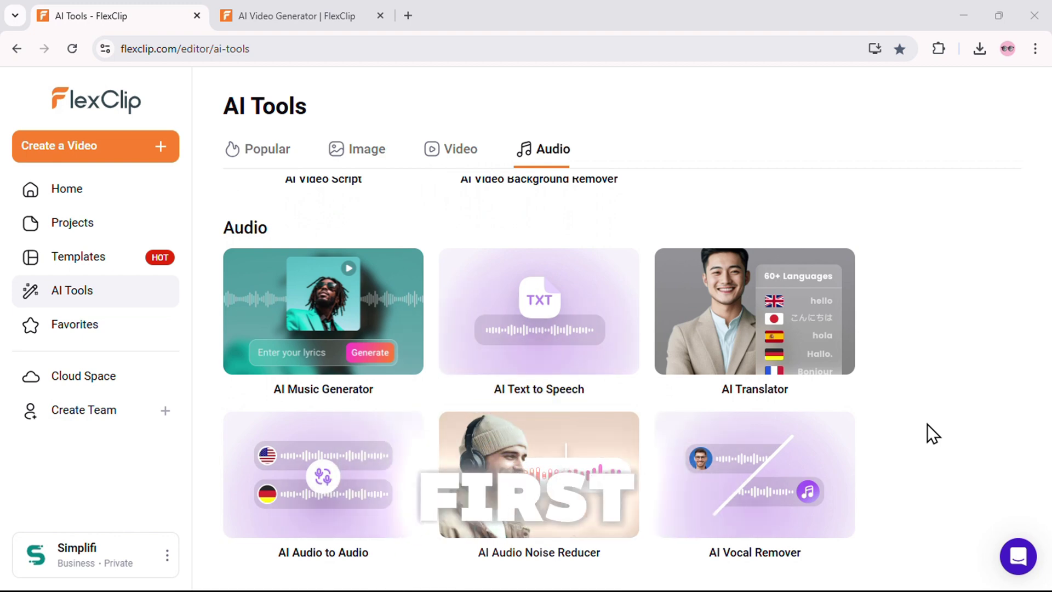
{"action": "left_click", "coordinate": [545, 332]}
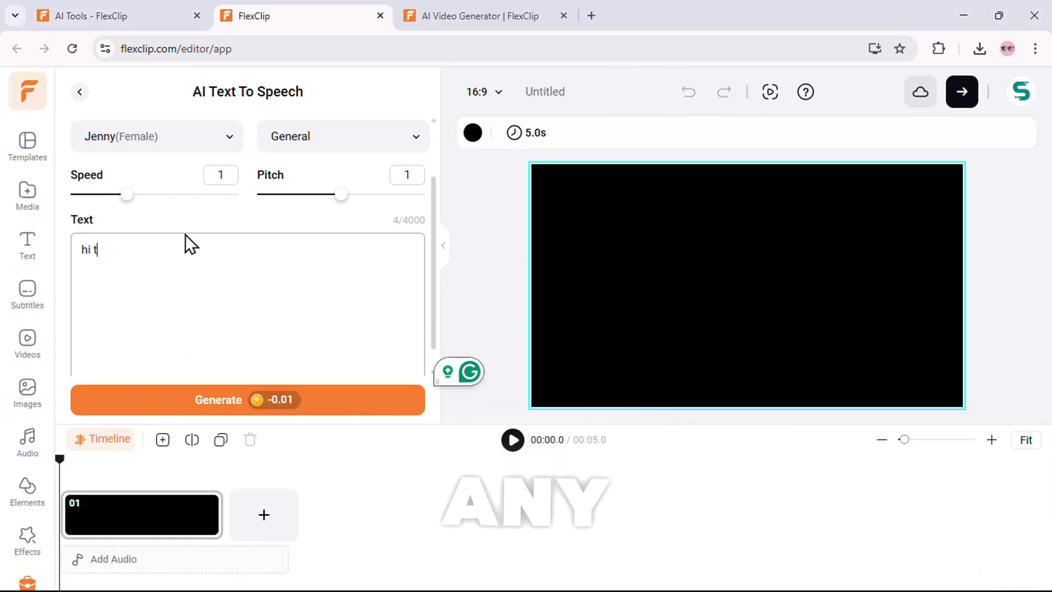
{"action": "type", "text": "his sam"}
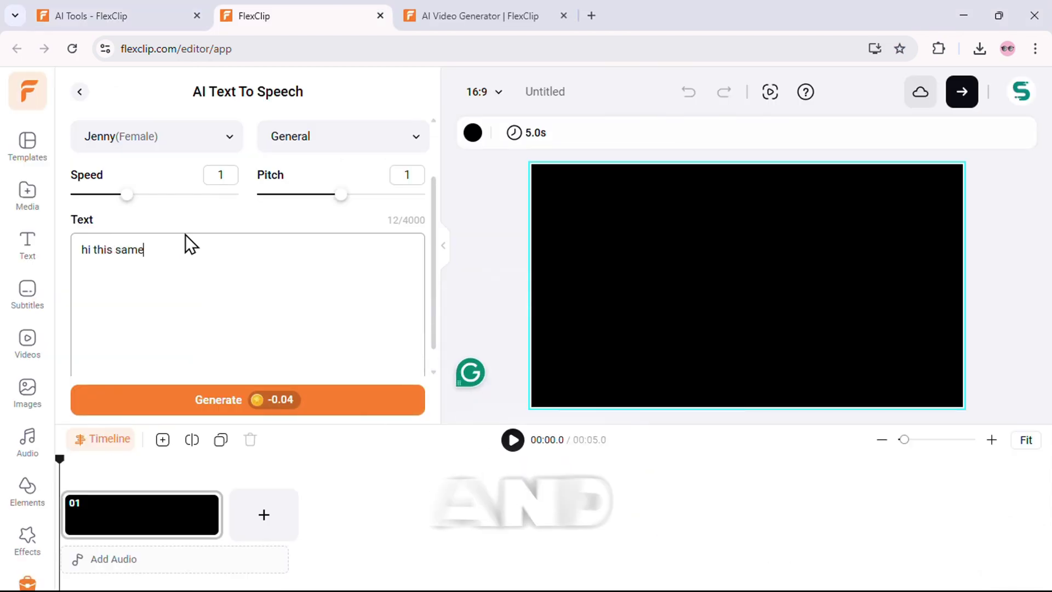
{"action": "left_click", "coordinate": [296, 157]}
{"action": "scroll", "coordinate": [329, 186], "scroll_direction": "down", "scroll_amount": 3}
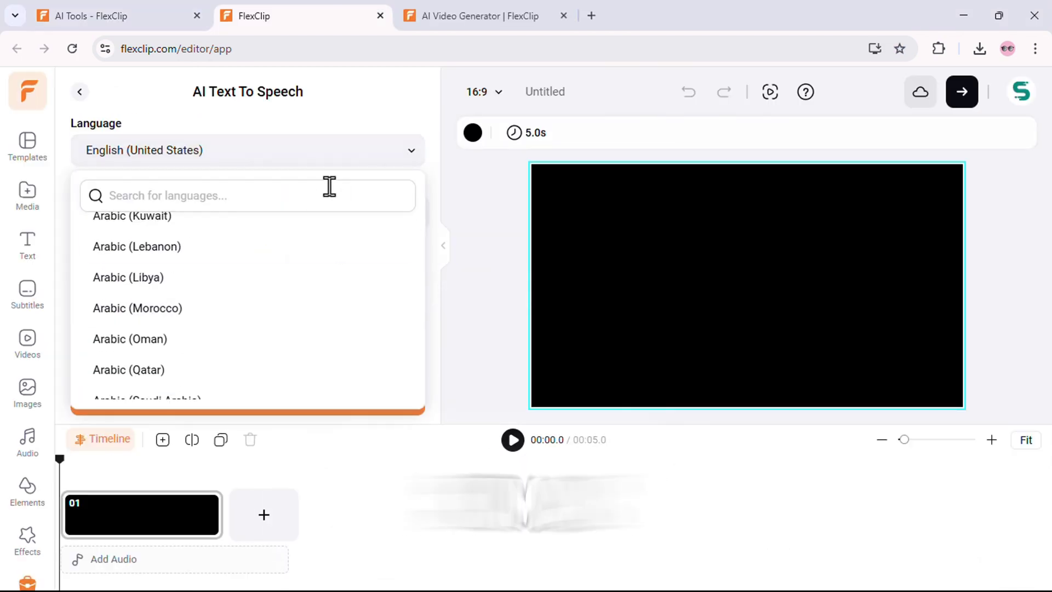
{"action": "left_click", "coordinate": [333, 163]}
{"action": "left_click", "coordinate": [231, 217]}
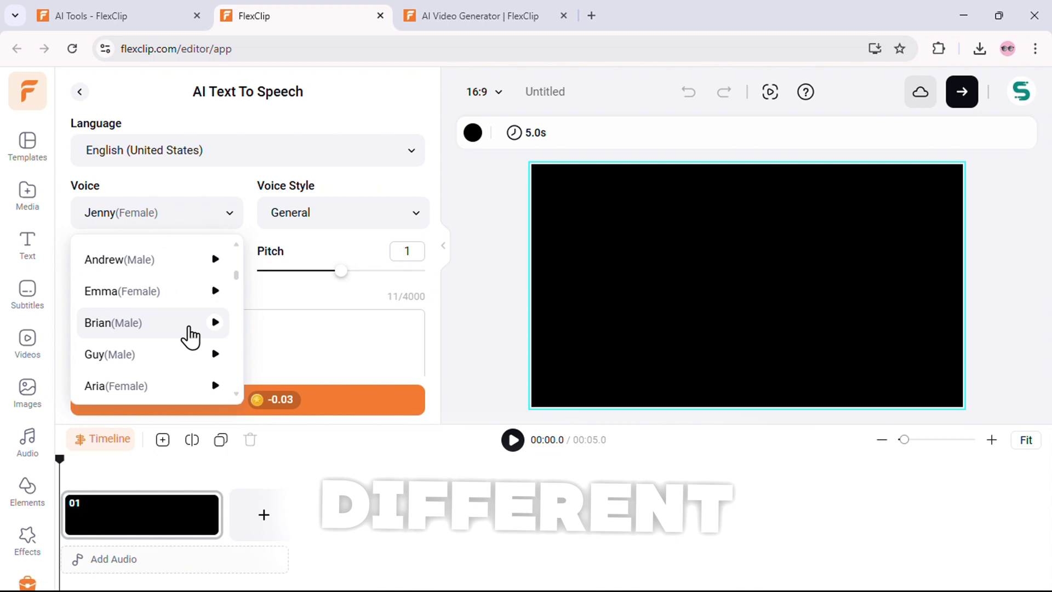
{"action": "left_click", "coordinate": [220, 216]}
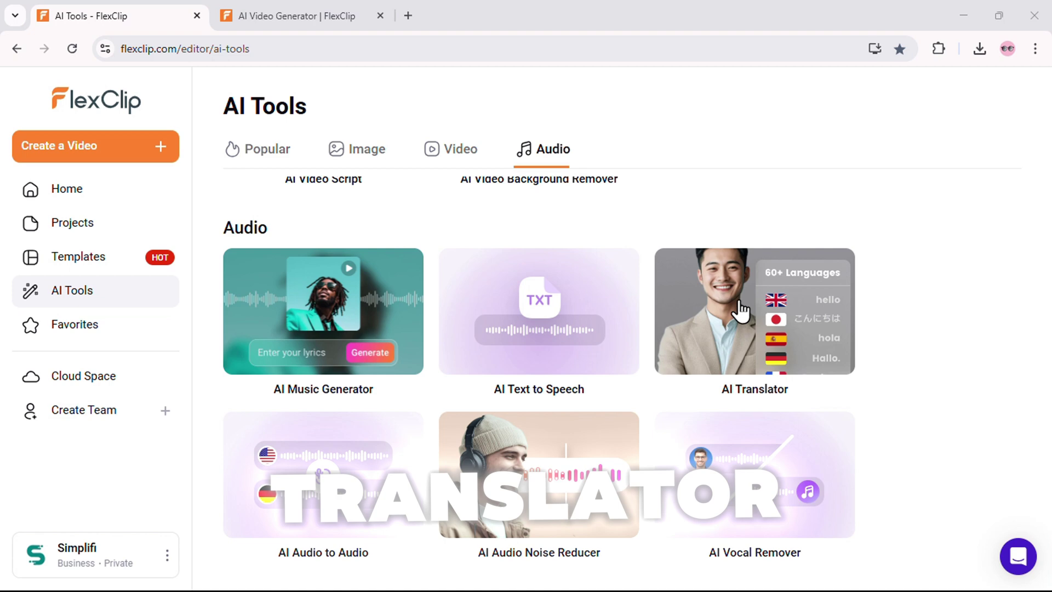
Look at the AI Translator's Translate Project Text options, then go back to AI Tools.
{"action": "left_click", "coordinate": [742, 311]}
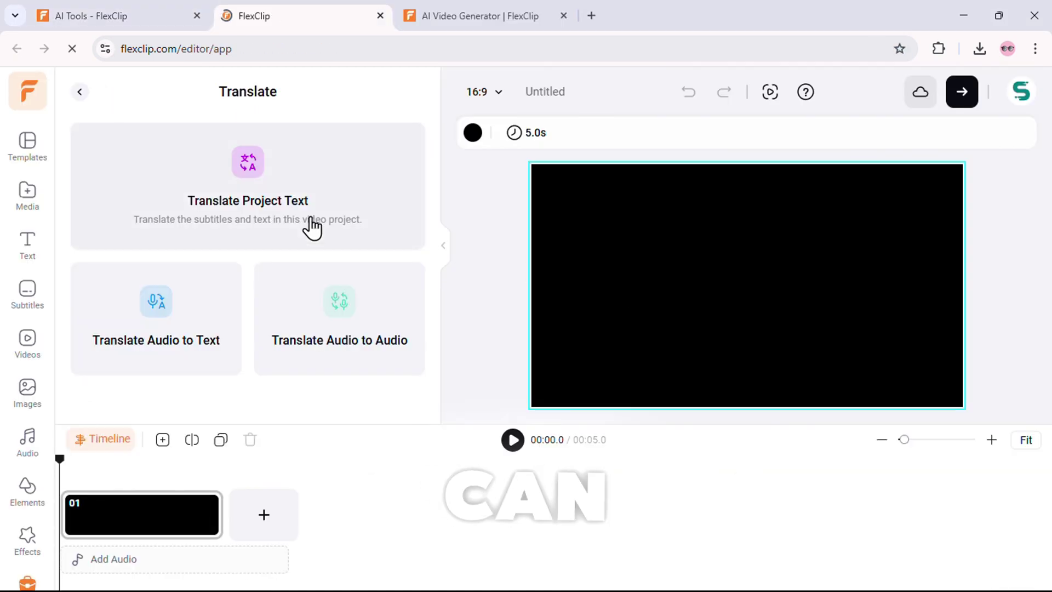
{"action": "left_click", "coordinate": [248, 200]}
{"action": "scroll", "coordinate": [233, 241], "scroll_direction": "down", "scroll_amount": 1}
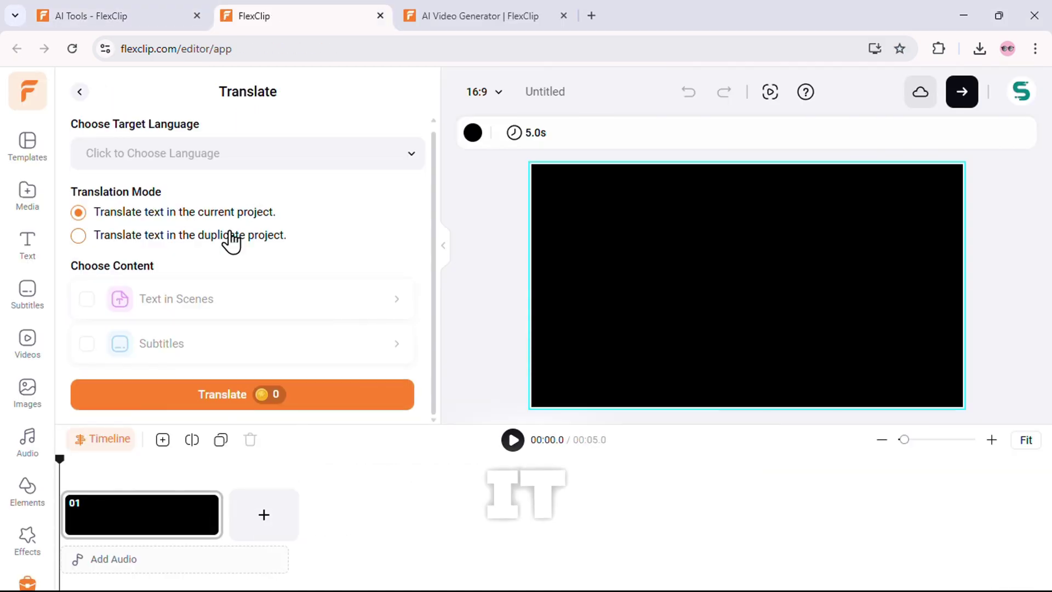
{"action": "left_click", "coordinate": [77, 95]}
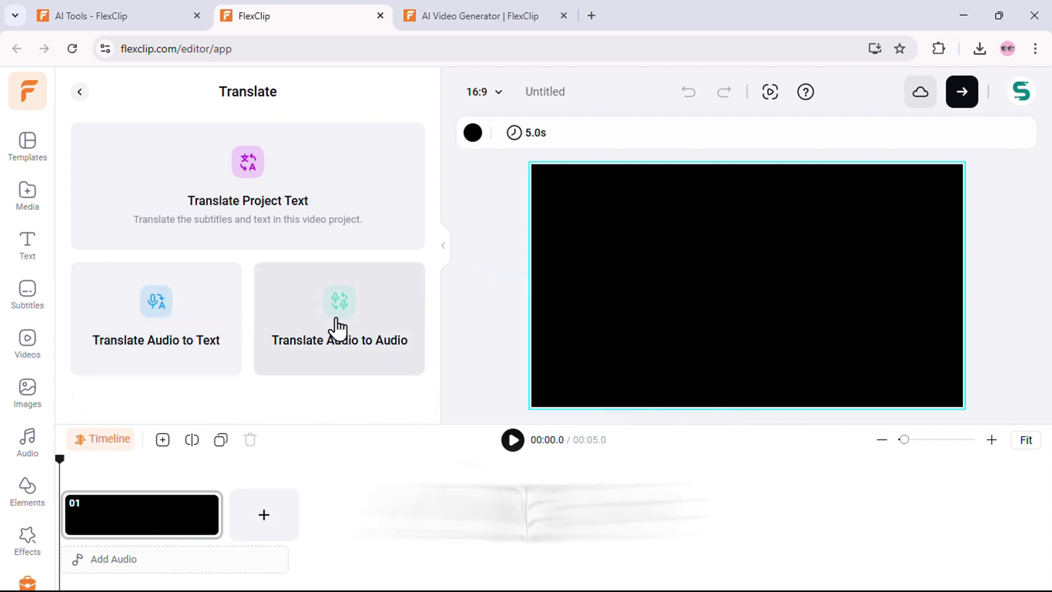
{"action": "left_click", "coordinate": [122, 10]}
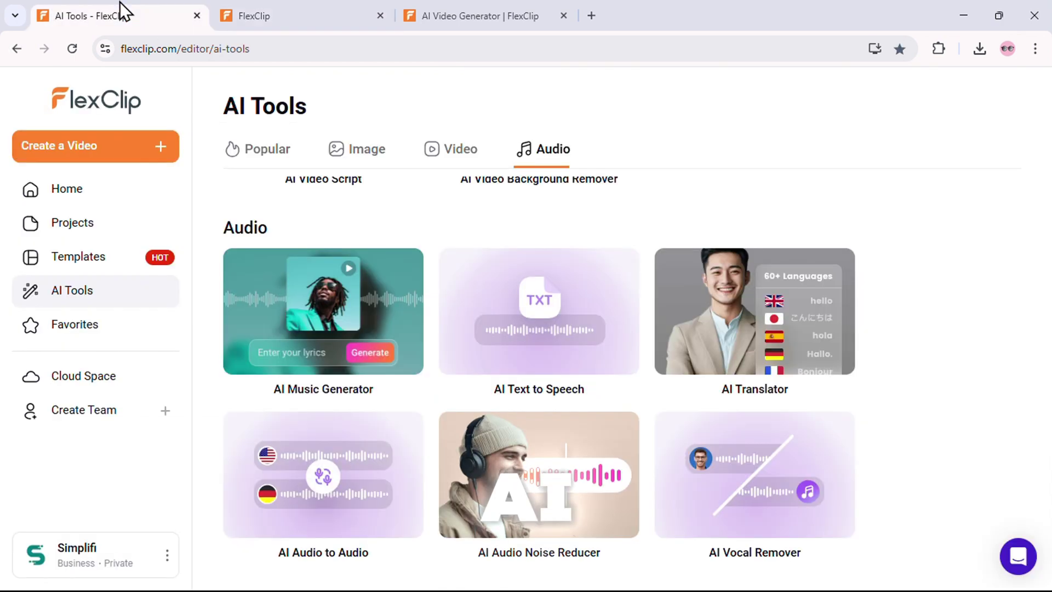
Check AI Audio to Audio's original language, target language and voice lists, then return to AI Tools.
{"action": "left_click", "coordinate": [332, 488]}
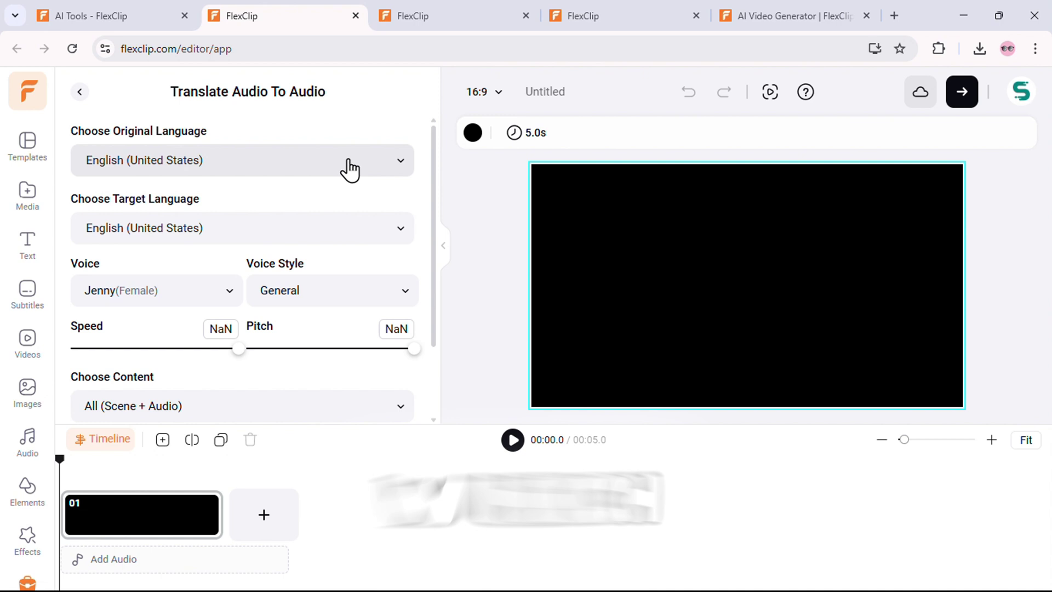
{"action": "left_click", "coordinate": [349, 170]}
{"action": "left_click", "coordinate": [349, 169]}
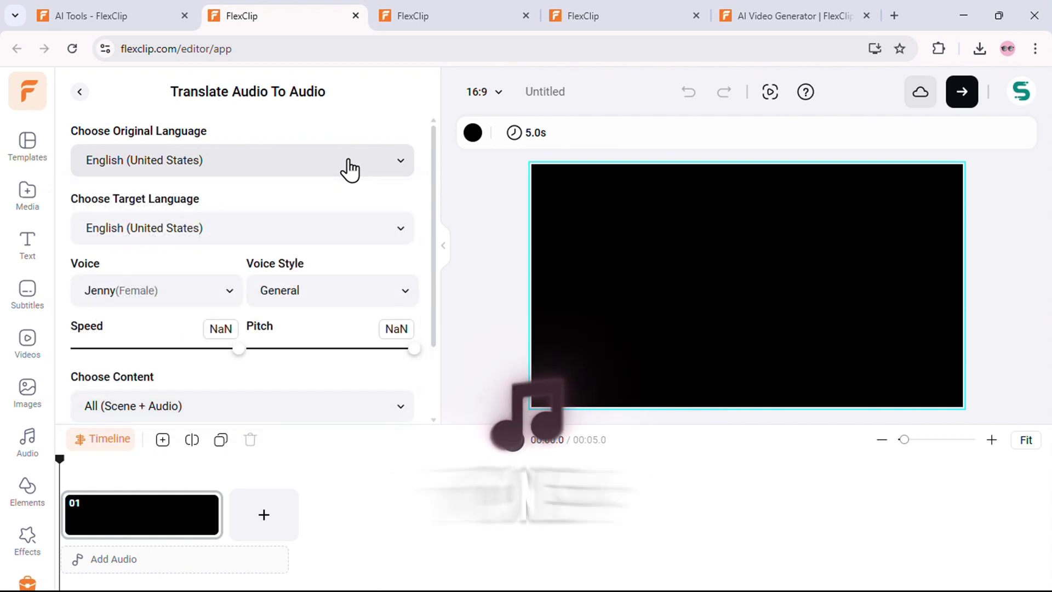
{"action": "left_click", "coordinate": [312, 241]}
{"action": "left_click", "coordinate": [312, 241]}
{"action": "scroll", "coordinate": [313, 241], "scroll_direction": "down", "scroll_amount": 2}
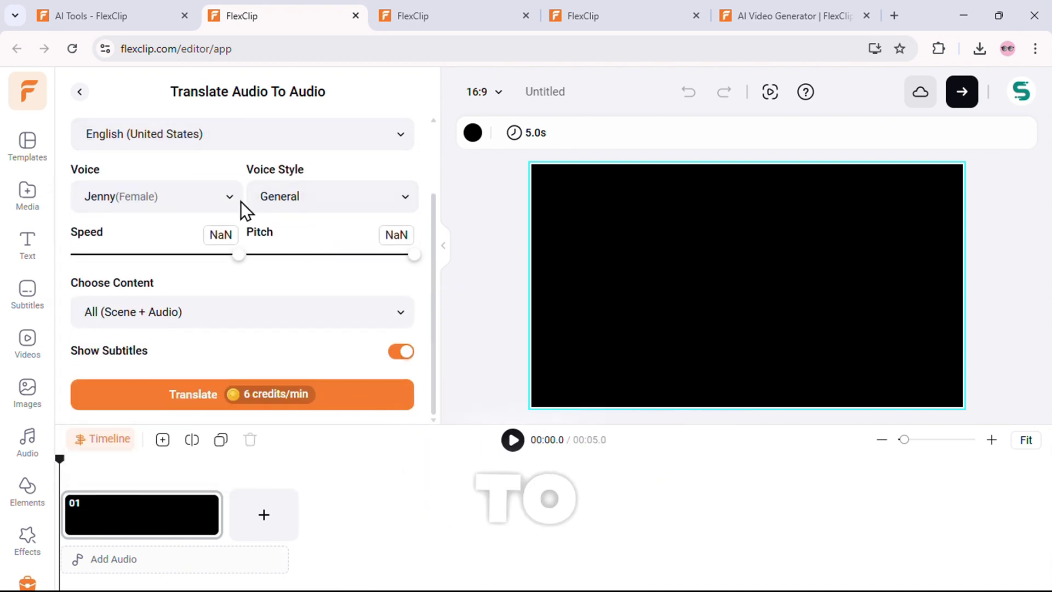
{"action": "left_click", "coordinate": [228, 203]}
{"action": "left_click", "coordinate": [228, 204]}
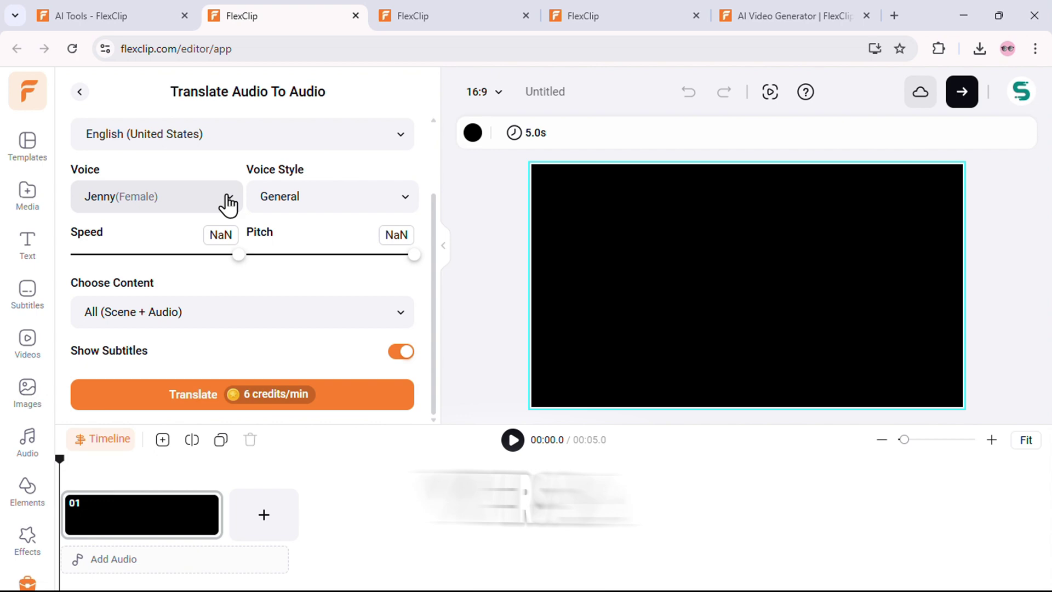
{"action": "left_click", "coordinate": [145, 15]}
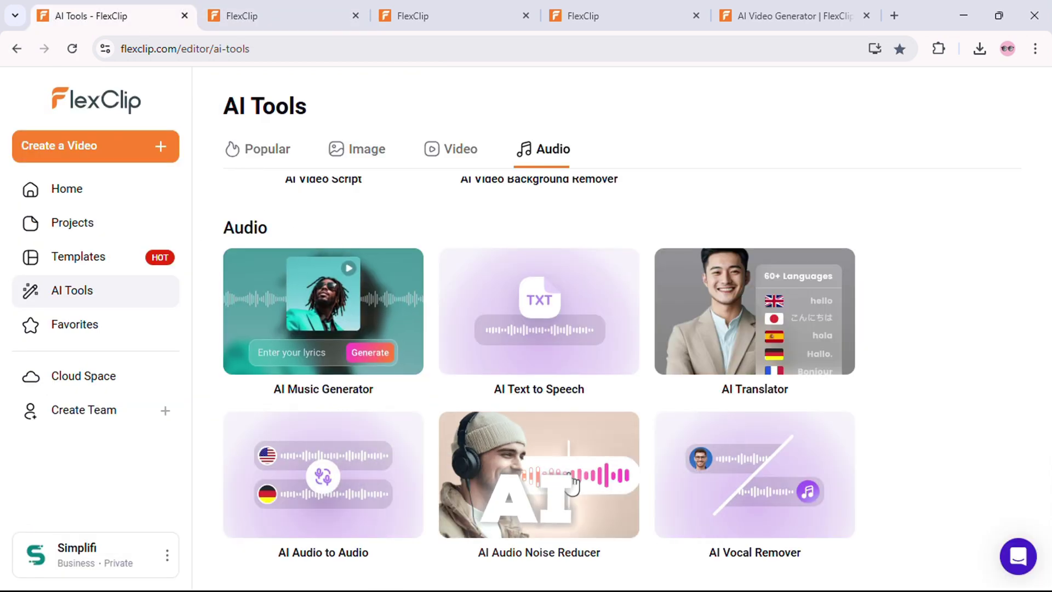
Open the AI Audio Noise Reducer in the editor, show its Reduce Noise and Vocal Remover settings, then return to AI Tools.
{"action": "left_click", "coordinate": [539, 474]}
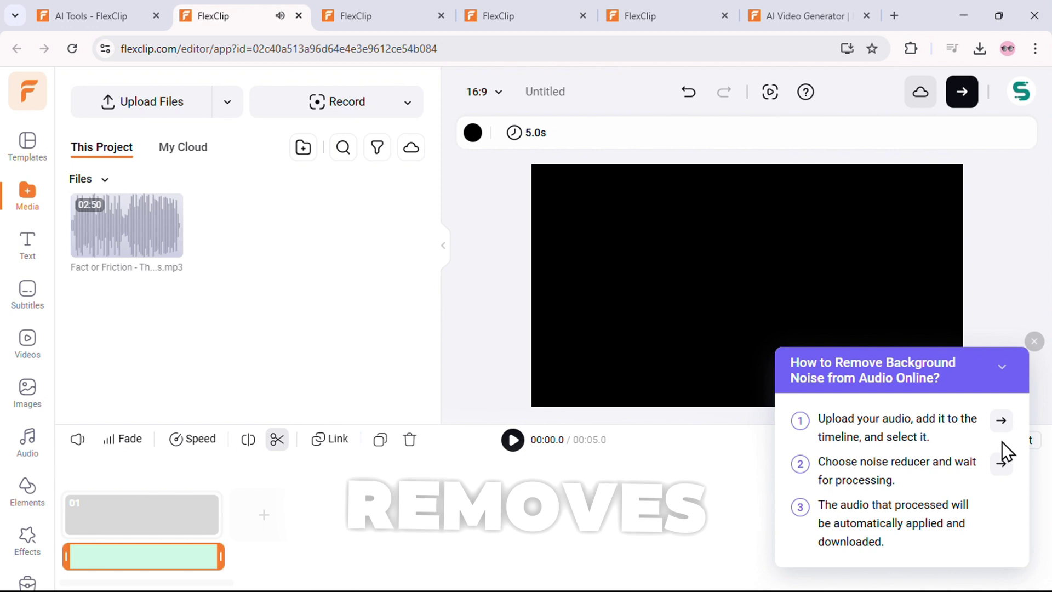
{"action": "left_click", "coordinate": [999, 465]}
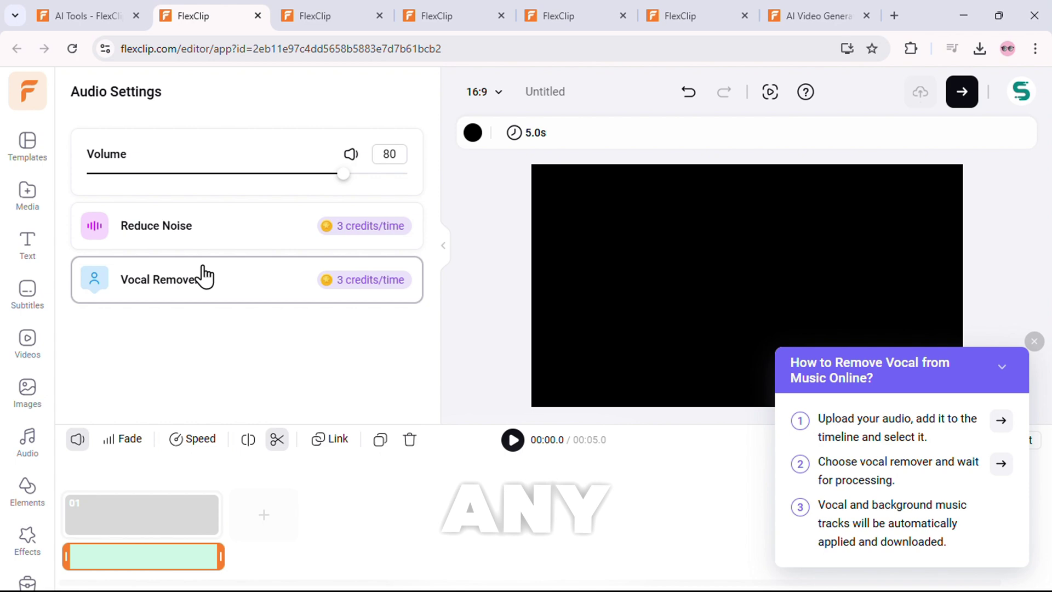
{"action": "left_click", "coordinate": [101, 3]}
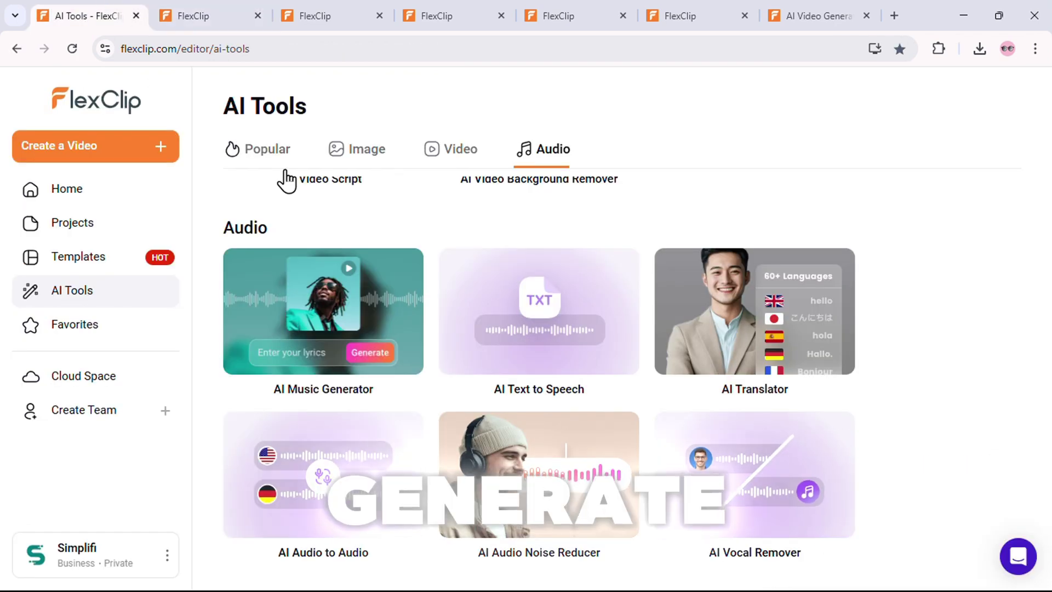
Open the AI Music Generator and switch it to Instrumental mode.
{"action": "left_click", "coordinate": [321, 303]}
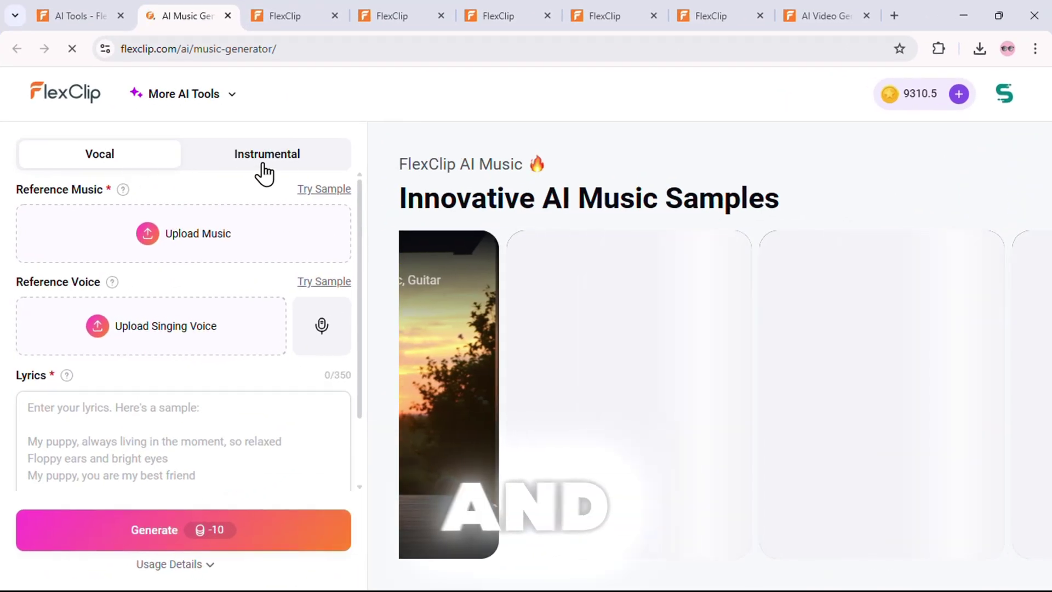
{"action": "left_click", "coordinate": [284, 157]}
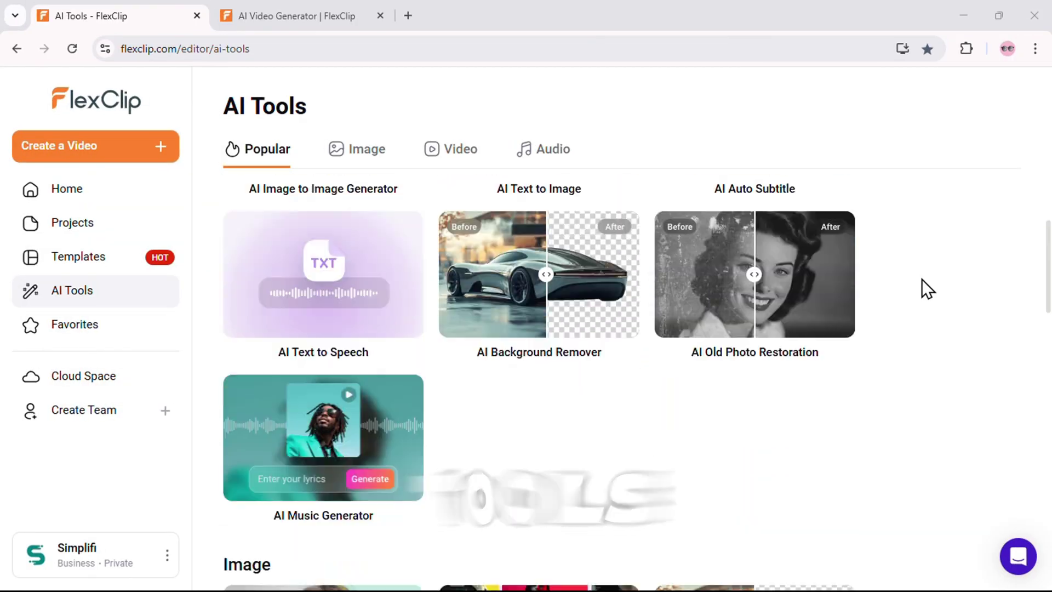
{"action": "scroll", "coordinate": [922, 278], "scroll_direction": "down", "scroll_amount": 10}
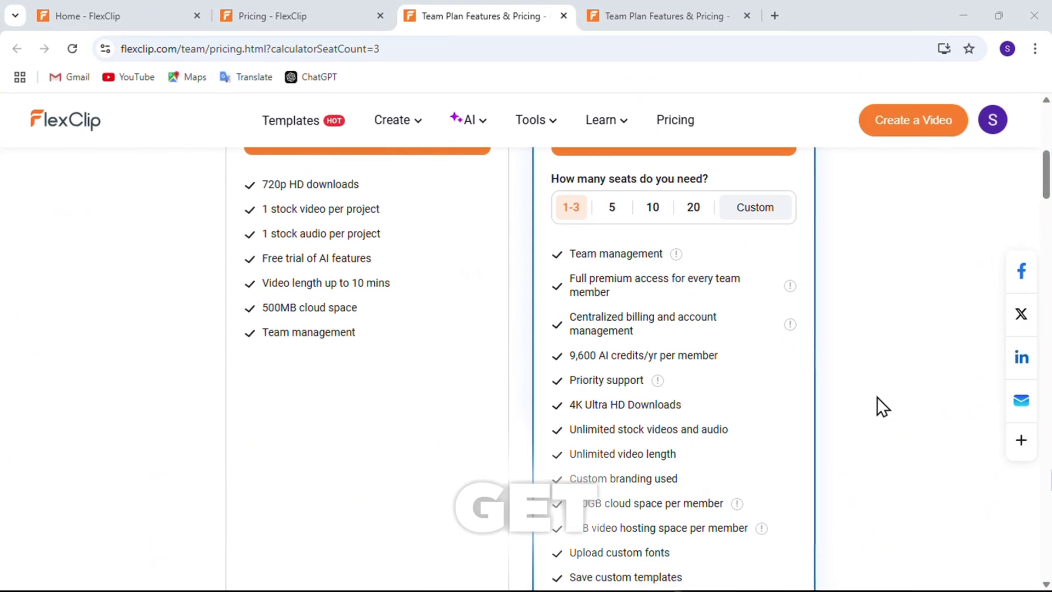
Scroll through the Team features and Compare plans table toward the annual Business plan.
{"action": "scroll", "coordinate": [877, 397], "scroll_direction": "down", "scroll_amount": 2}
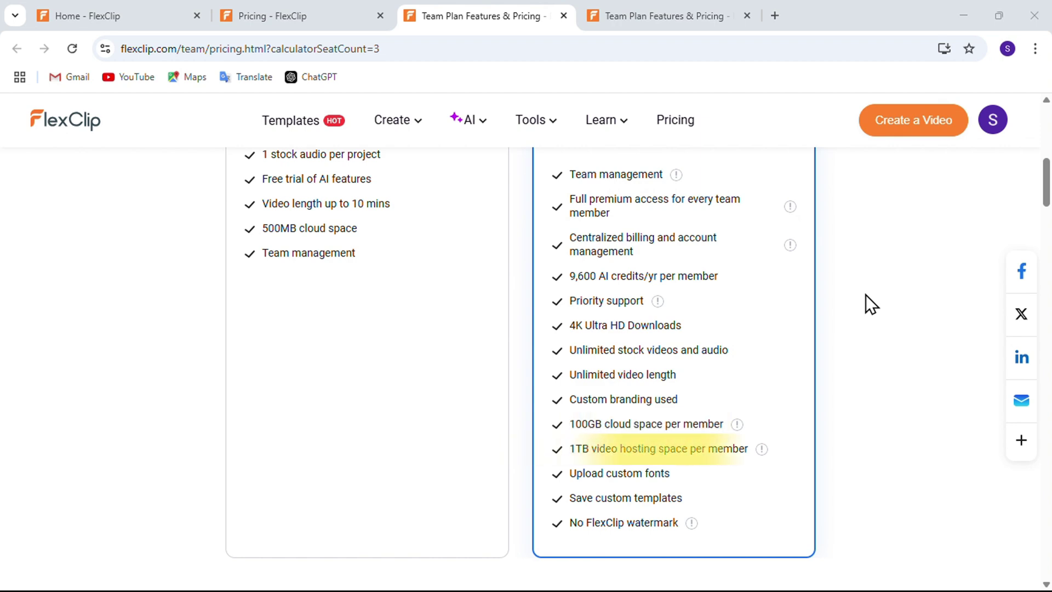
{"action": "scroll", "coordinate": [866, 294], "scroll_direction": "down", "scroll_amount": 15}
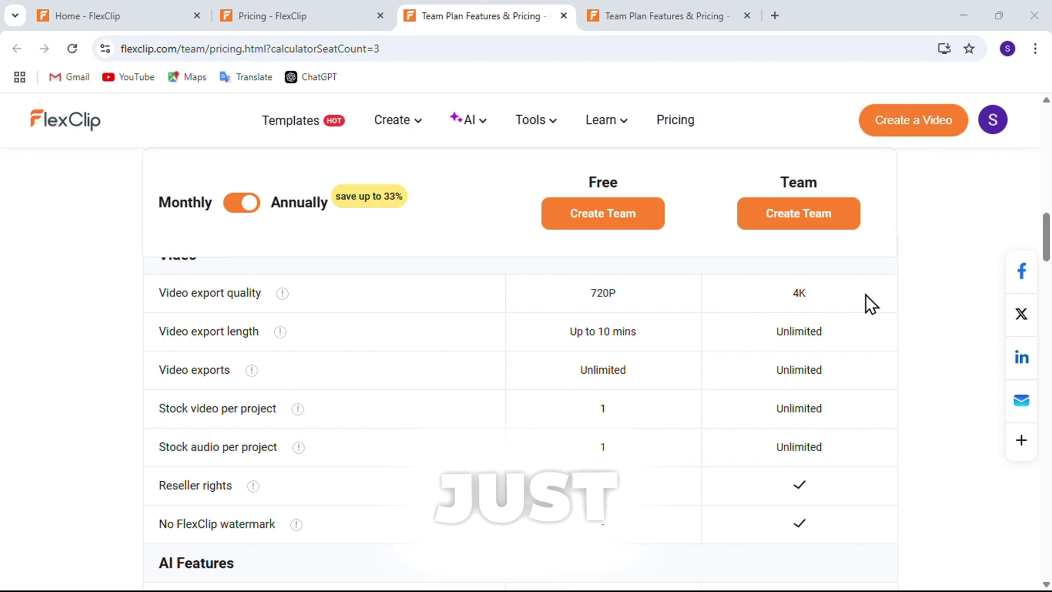
{"action": "scroll", "coordinate": [866, 295], "scroll_direction": "up", "scroll_amount": 1}
{"action": "scroll", "coordinate": [866, 295], "scroll_direction": "down", "scroll_amount": 4}
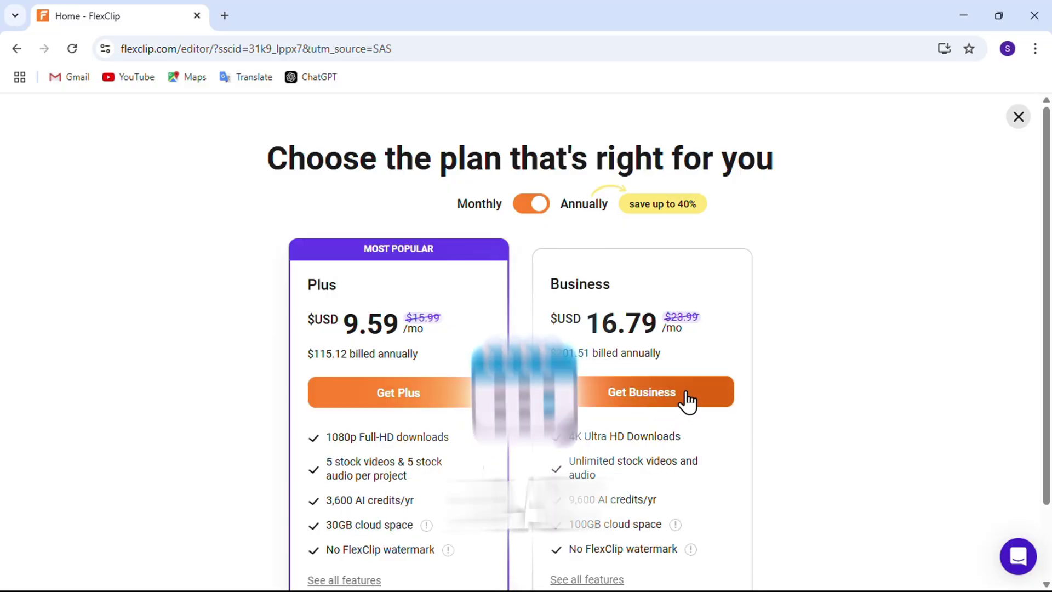
Redeem coupon code Simplify30 at the Business checkout, lowering the total to USD 167.92.
{"action": "left_click", "coordinate": [686, 391]}
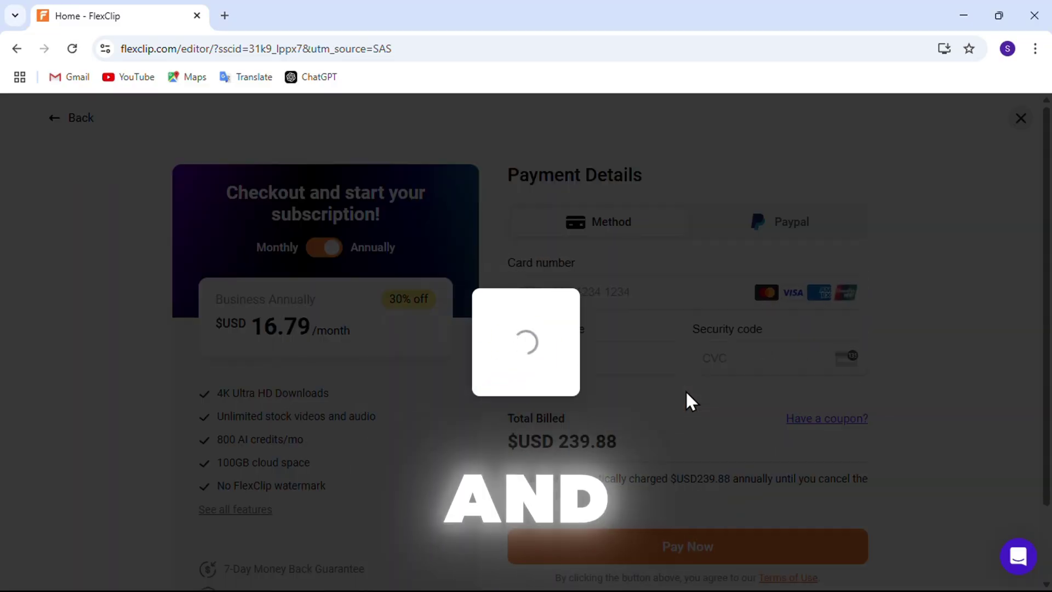
{"action": "scroll", "coordinate": [695, 406], "scroll_direction": "down", "scroll_amount": 3}
{"action": "left_click", "coordinate": [812, 402]}
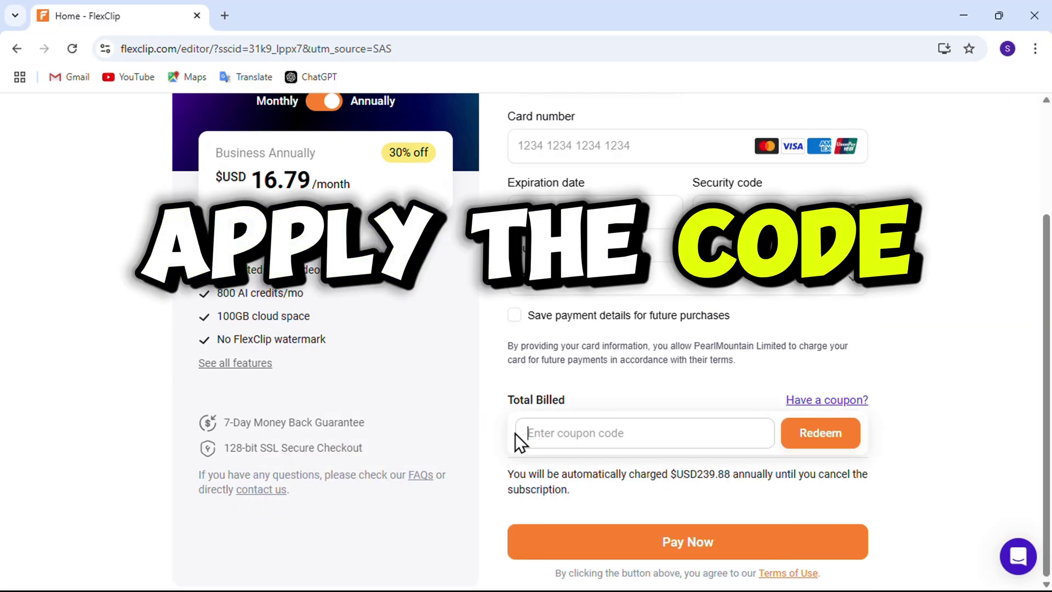
{"action": "type", "text": "Simplify30"}
{"action": "left_click", "coordinate": [821, 433]}
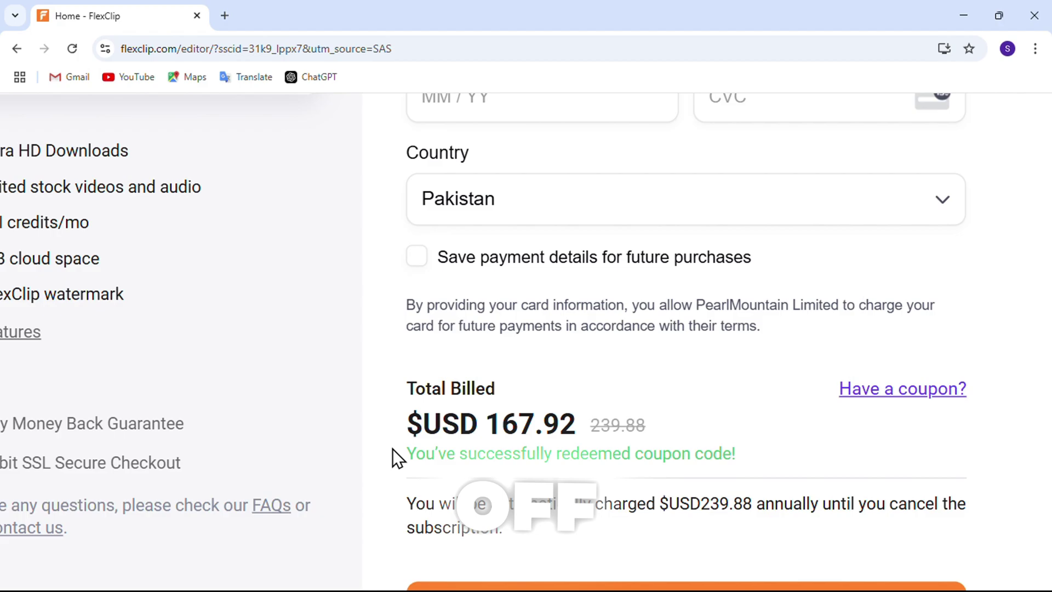